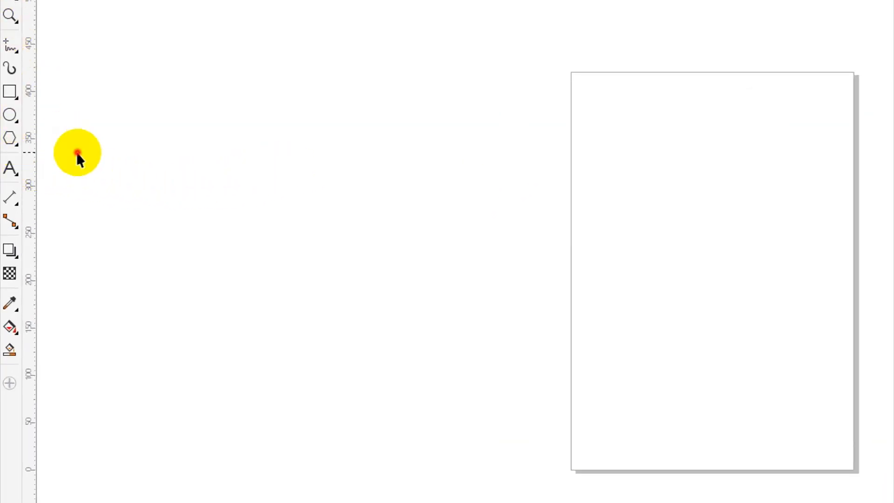
# Create the artistic text "Texto" in the upper part of the page.
pyautogui.click(9, 166)
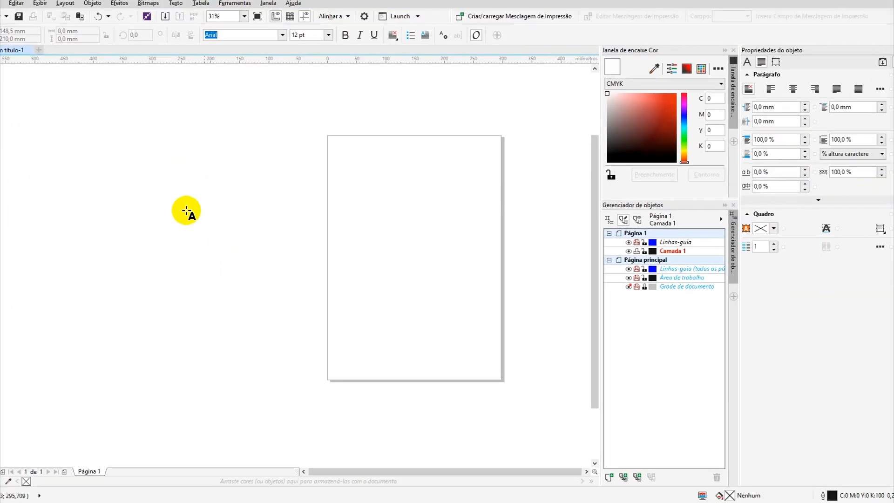
pyautogui.scroll(1, 502, 198)
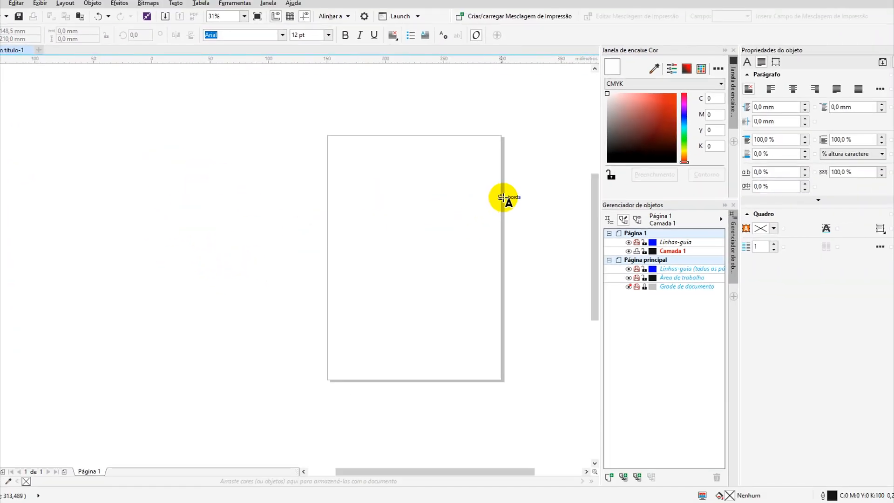
pyautogui.scroll(-1, 442, 199)
pyautogui.scroll(1, 431, 201)
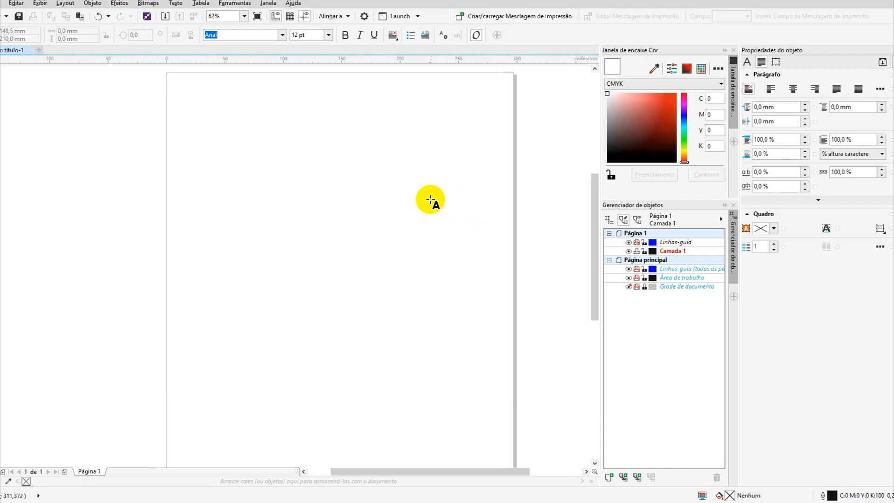
pyautogui.click(236, 167)
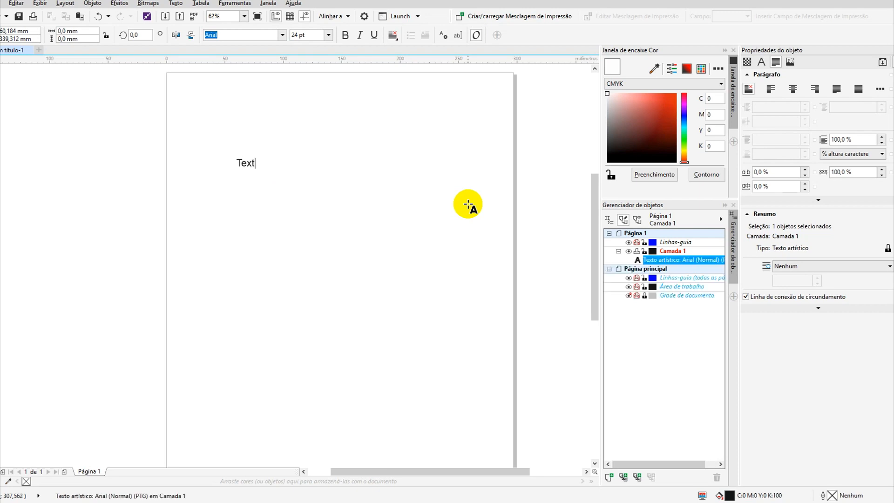
pyautogui.press('Escape')
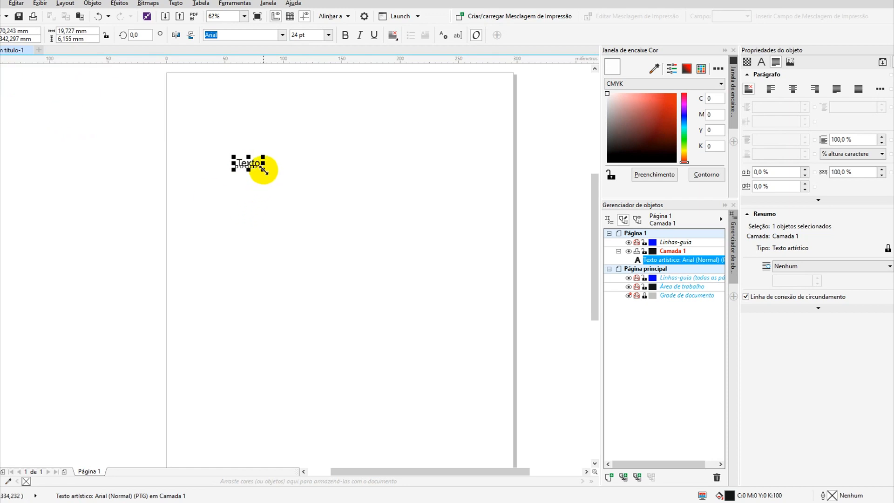
# Enlarge the text to about 76 pt, place two copies of it nearby, and select the upper-left one.
pyautogui.moveTo(264, 169); pyautogui.dragTo(372, 179)
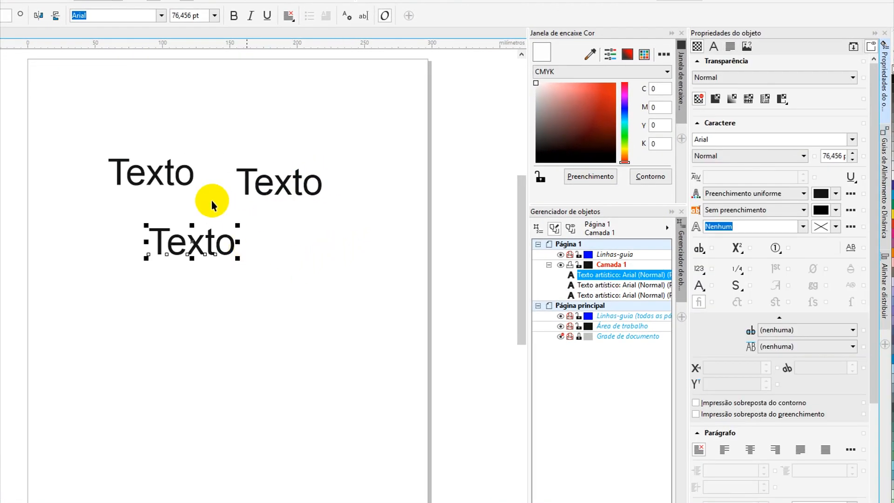
pyautogui.click(182, 184)
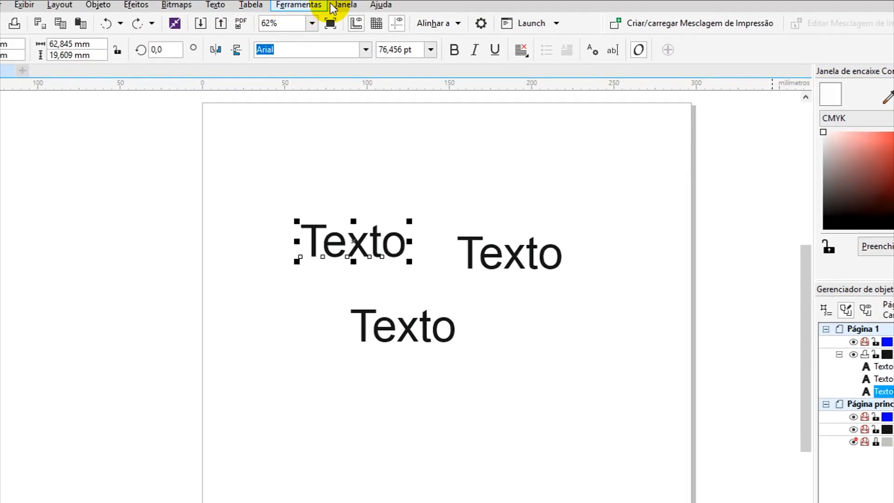
# Check which docking windows (Janelas de encaixe) are enabled.
pyautogui.click(342, 5)
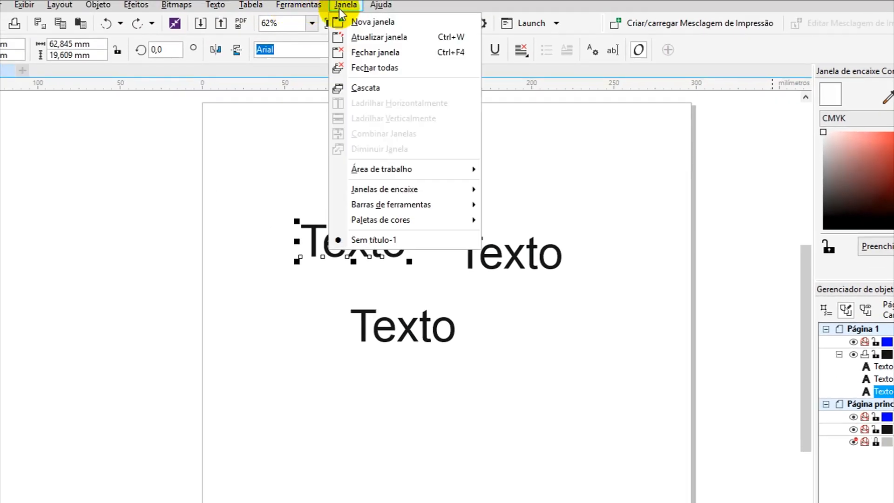
pyautogui.moveTo(414, 192)
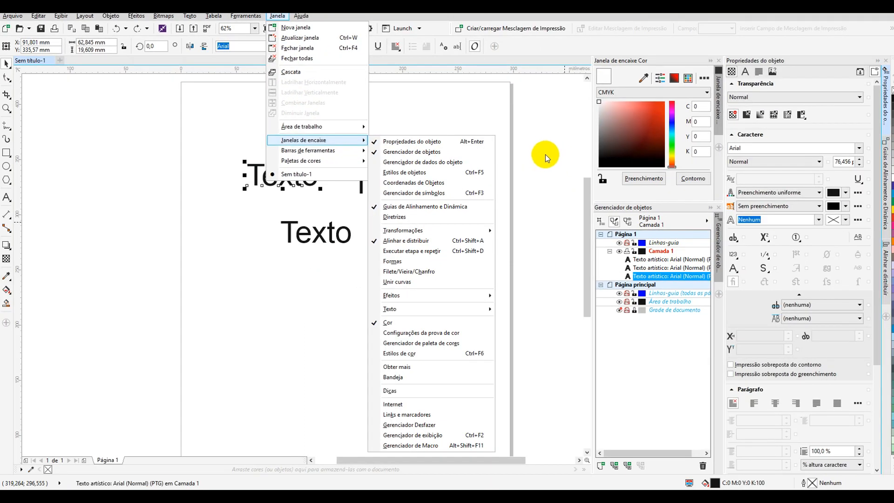
pyautogui.click(485, 90)
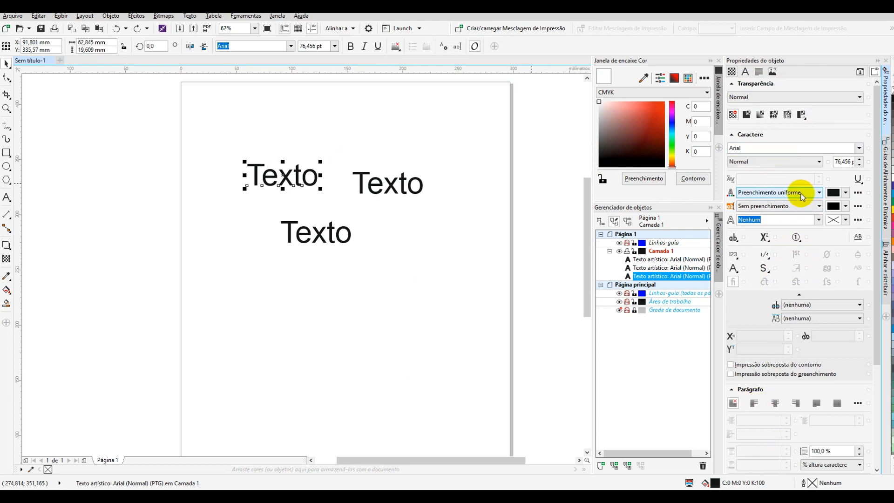
# Change the selected text's font to Futura LT CondensedExtraBold with the Normal-Itálico style.
pyautogui.click(859, 148)
pyautogui.click(774, 187)
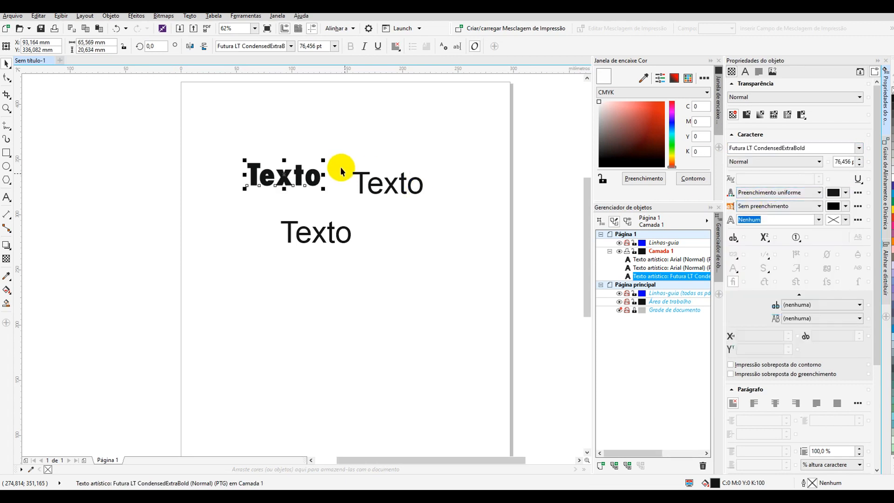
pyautogui.click(812, 161)
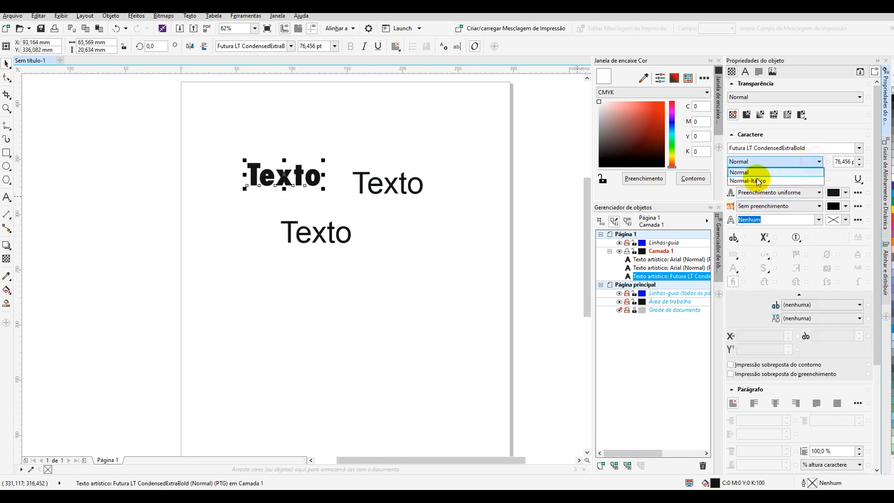
pyautogui.click(757, 182)
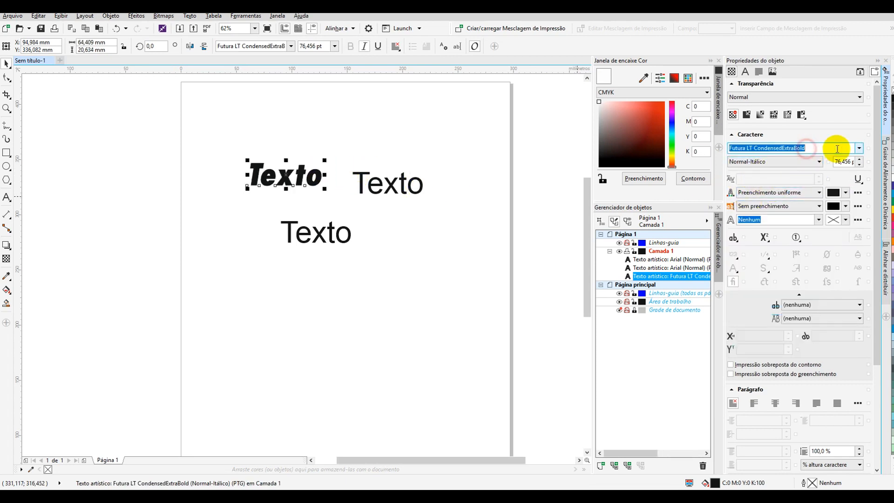
# Set the selected text to Arial in the Negrito style with a font size of 102,456 pt.
pyautogui.click(859, 148)
pyautogui.click(778, 224)
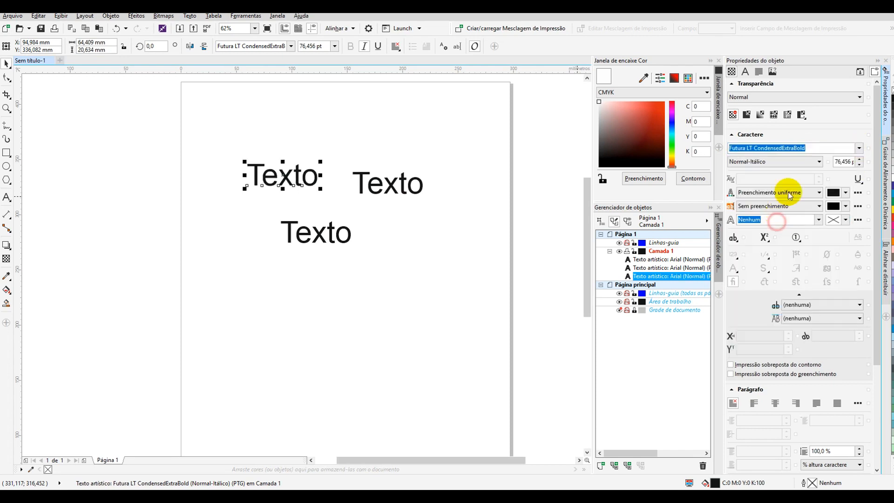
pyautogui.click(817, 161)
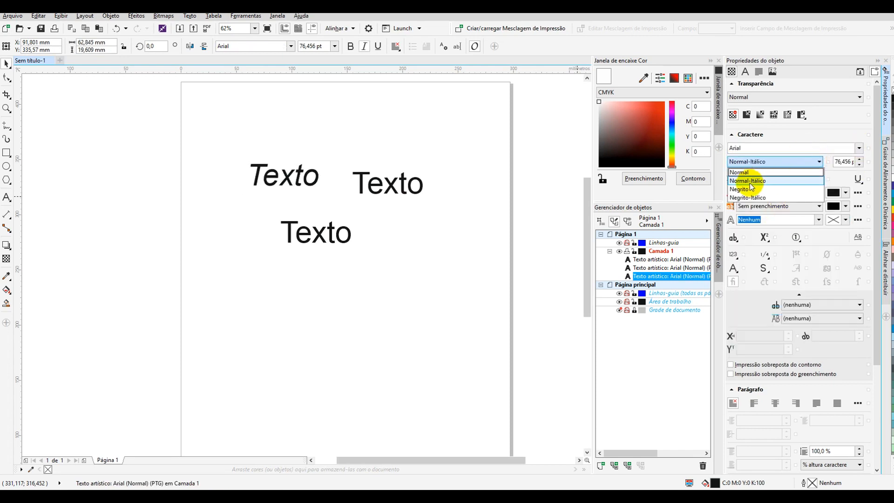
pyautogui.click(750, 189)
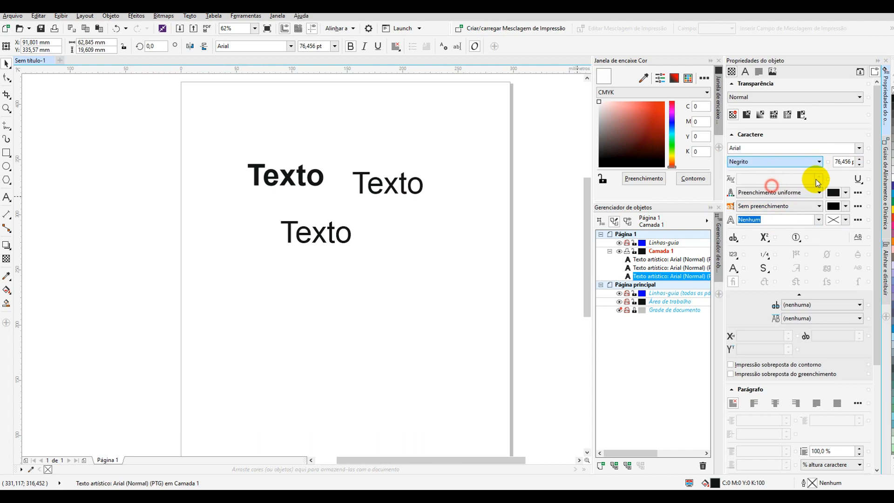
pyautogui.click(859, 164)
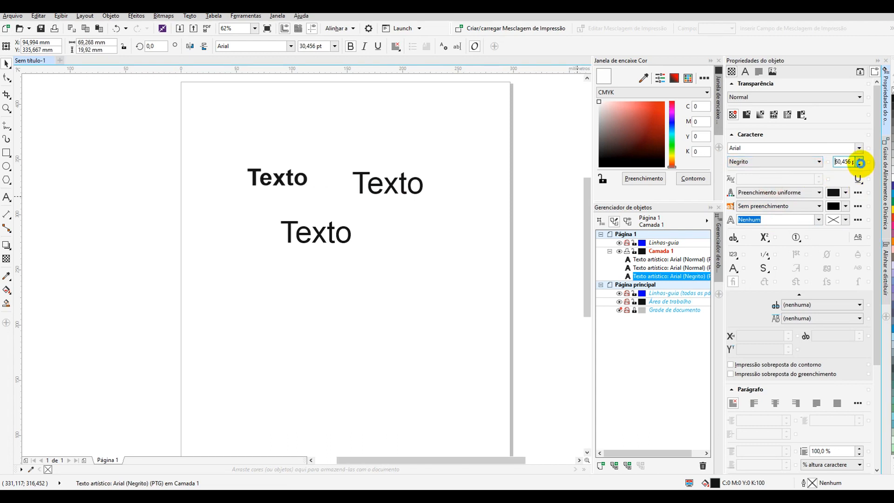
pyautogui.moveTo(860, 163)
pyautogui.mouseDown()
pyautogui.moveTo(858, 150)
pyautogui.moveTo(848, 170)
pyautogui.mouseUp()
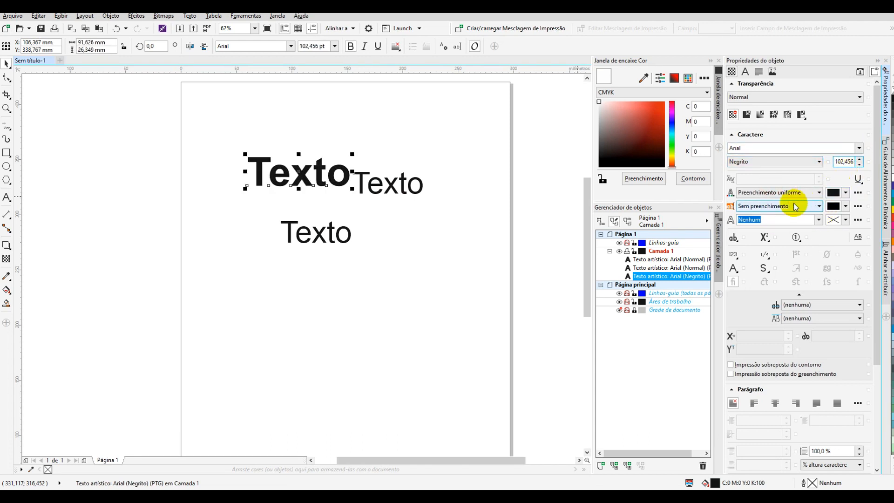
# Give the selected text a uniform orange fill, C:0 M:60 Y:100 K:0.
pyautogui.click(846, 193)
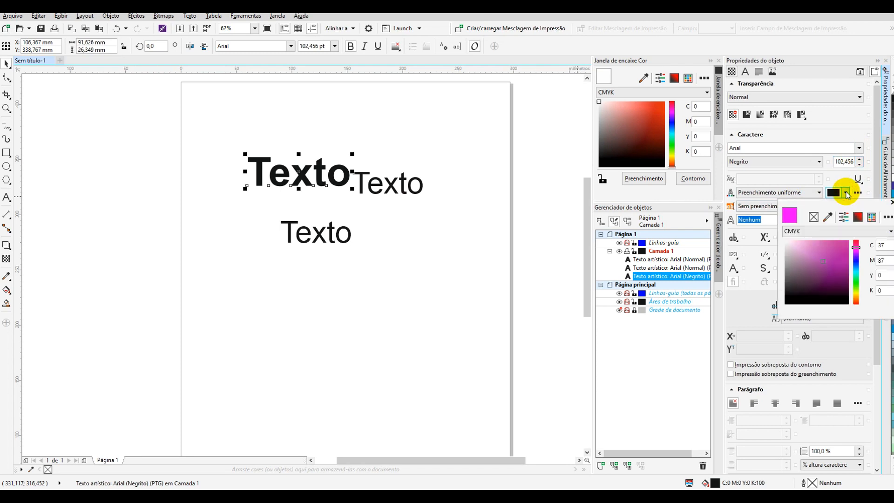
pyautogui.click(827, 248)
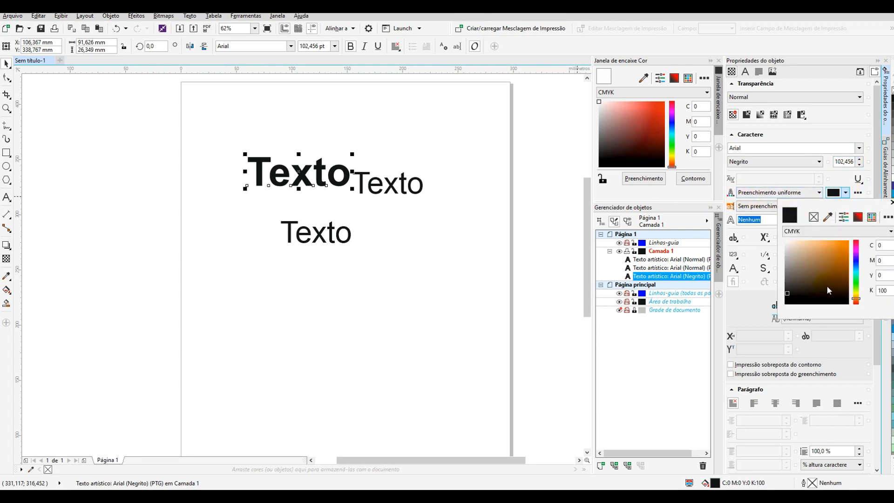
pyautogui.click(800, 192)
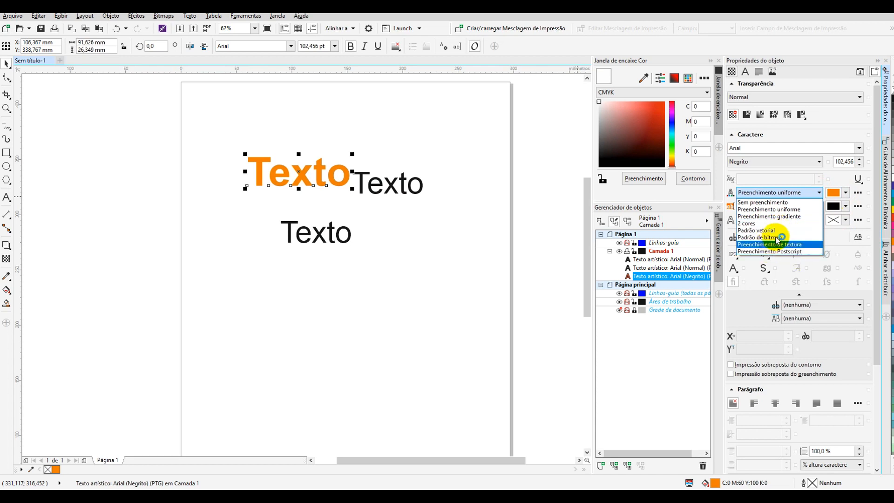
pyautogui.click(817, 209)
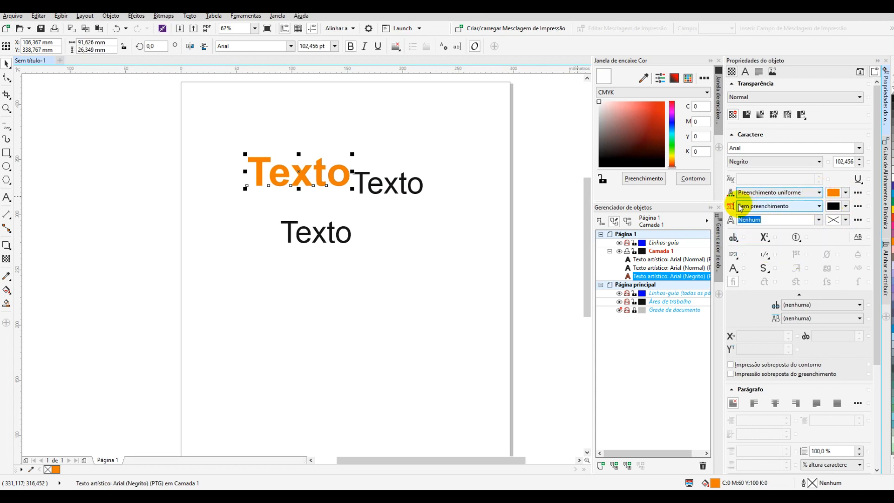
# Add a uniform background fill behind the selected text and colour it red.
pyautogui.click(820, 206)
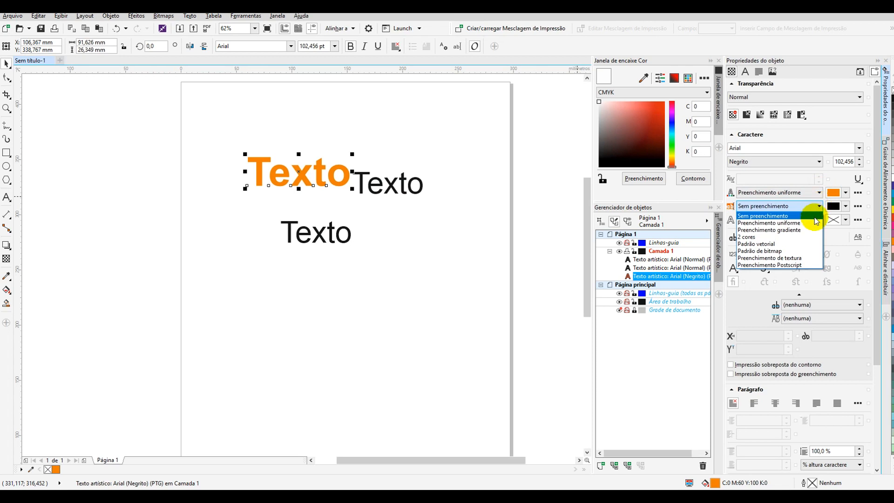
pyautogui.click(811, 222)
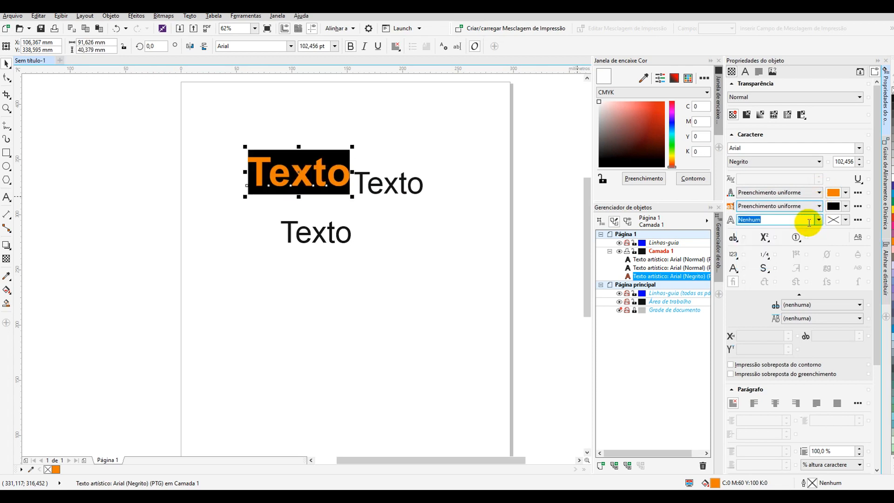
pyautogui.click(846, 206)
pyautogui.click(845, 207)
pyautogui.click(845, 207)
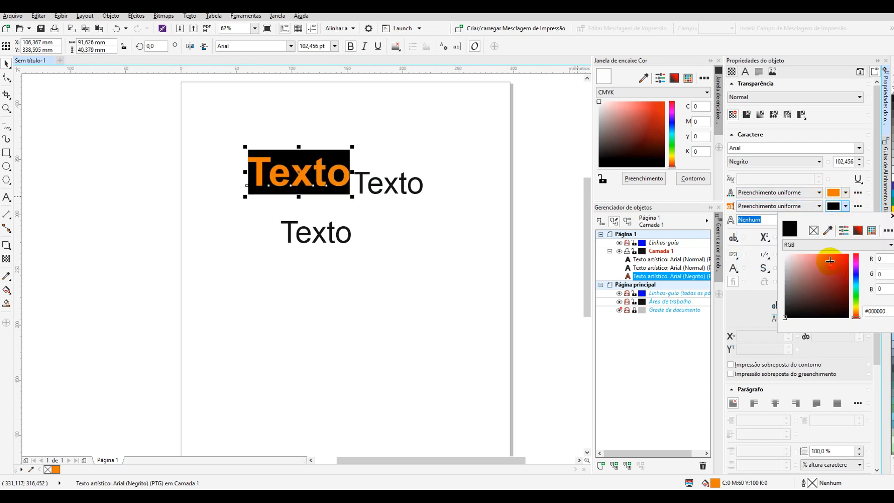
pyautogui.click(830, 261)
# Change the fill colour of the selected text's letters to white.
pyautogui.click(846, 193)
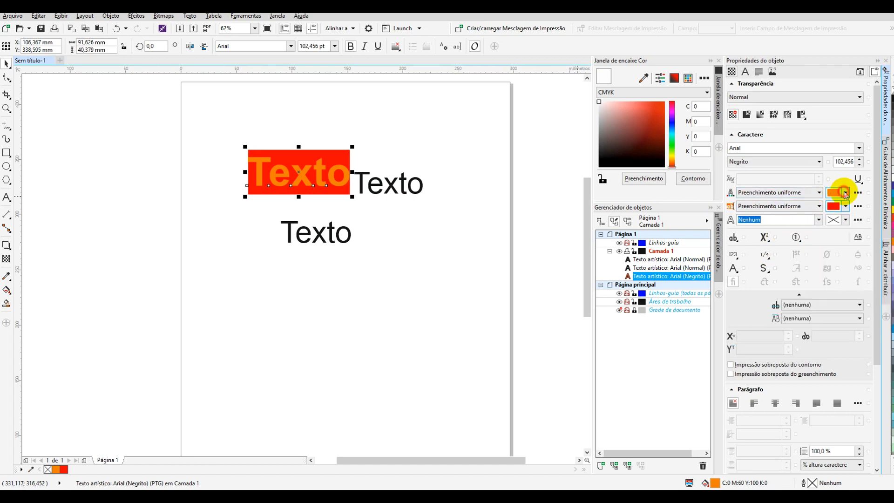
pyautogui.click(848, 193)
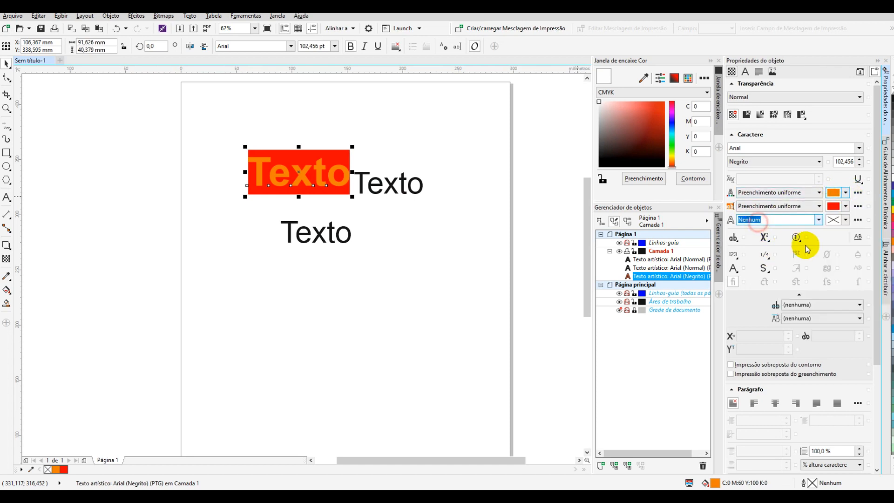
pyautogui.click(849, 193)
pyautogui.moveTo(813, 255); pyautogui.dragTo(742, 222)
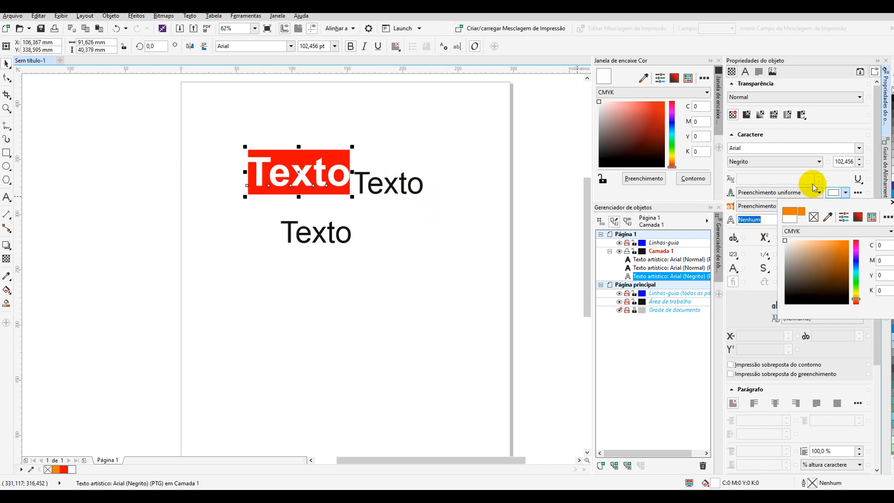
# Change the background fill behind the selected text to green.
pyautogui.click(768, 195)
pyautogui.click(768, 195)
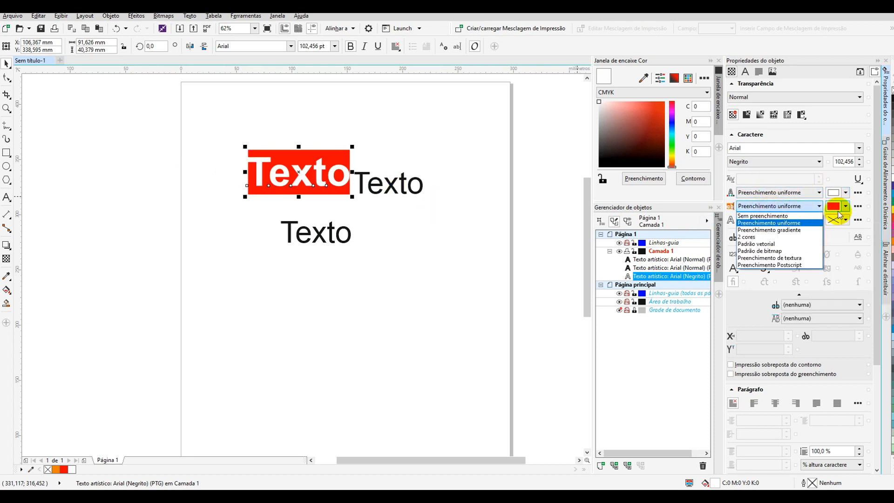
pyautogui.click(845, 209)
pyautogui.moveTo(850, 289); pyautogui.dragTo(856, 295)
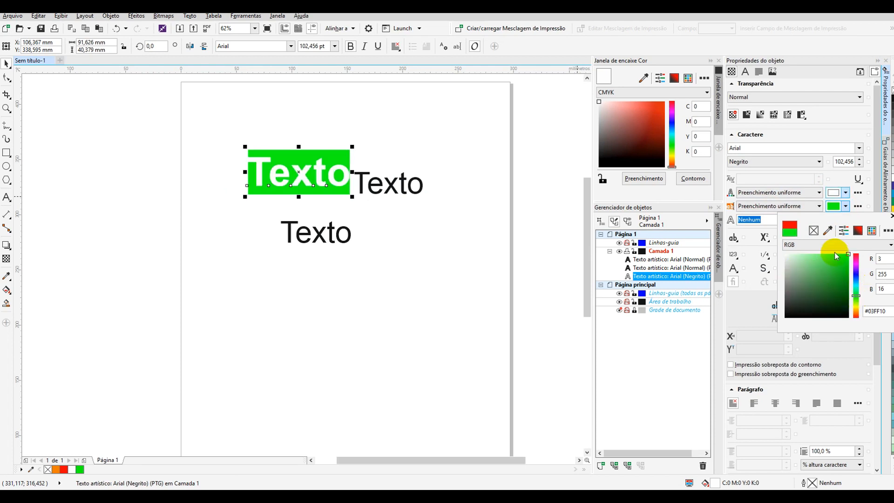
# Recolour the letters black (C:95 M:95 Y:45 K:95) and set the text background to Sem preenchimento.
pyautogui.click(838, 196)
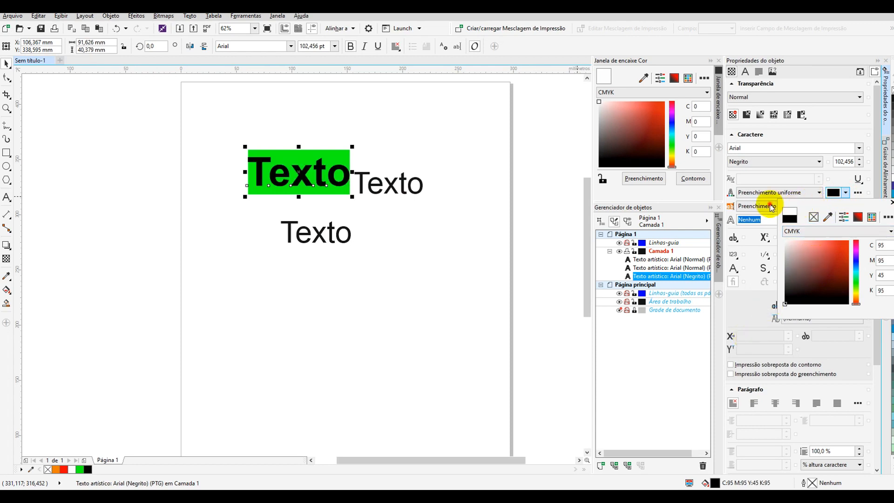
pyautogui.click(768, 206)
pyautogui.click(818, 206)
pyautogui.click(805, 217)
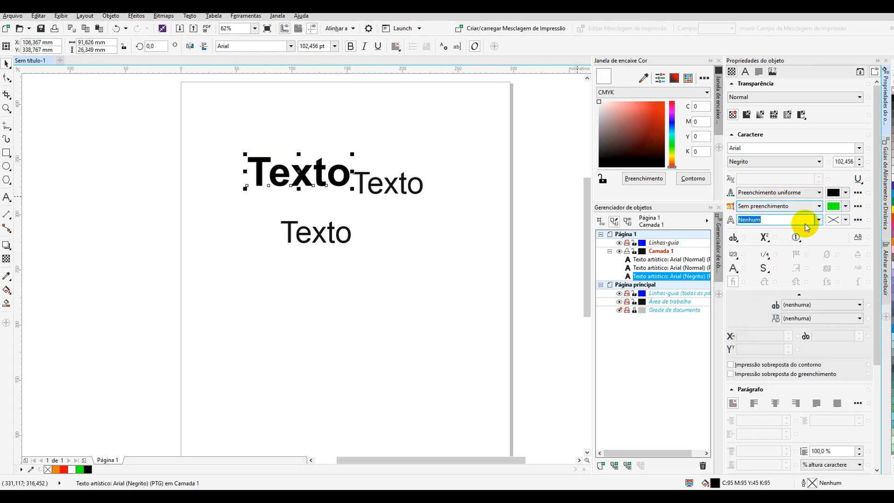
# Give the selected text a 0,25 mm outline, set its fill to Sem preenchimento, and move it higher on the page.
pyautogui.click(818, 219)
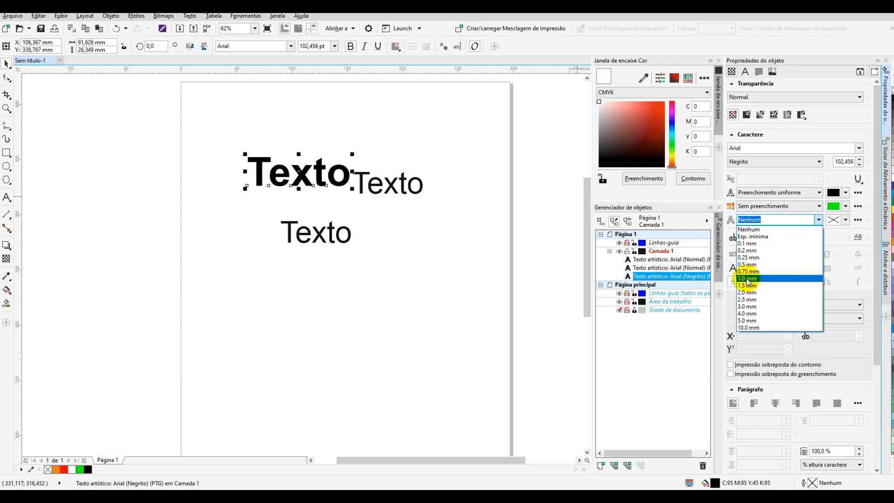
pyautogui.click(756, 314)
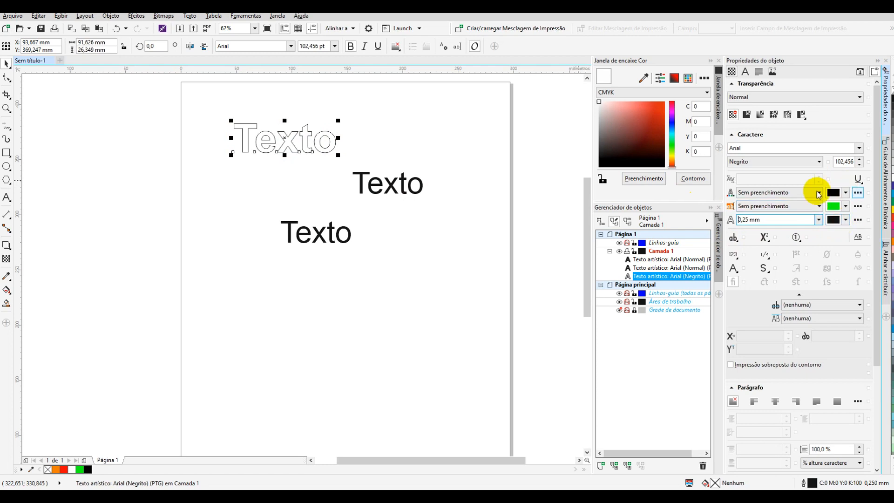
# Underline the outlined text with the Simples fino style and replace it with Simples espesso.
pyautogui.click(859, 179)
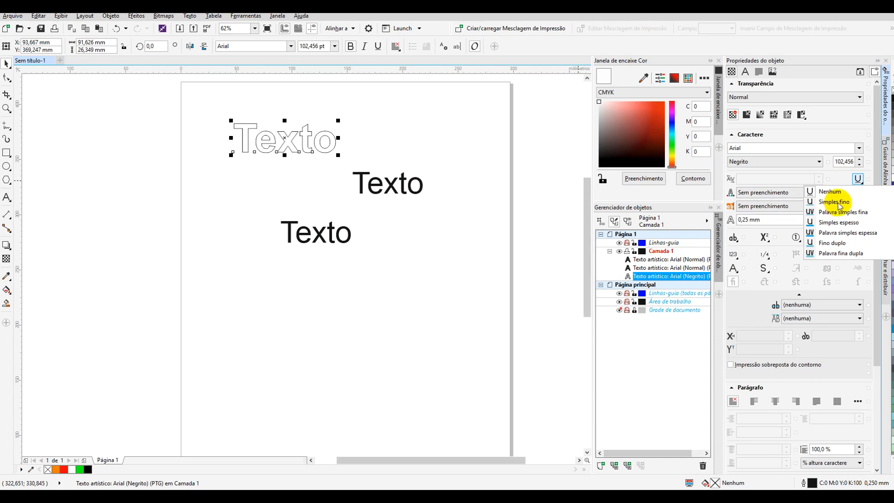
pyautogui.click(838, 203)
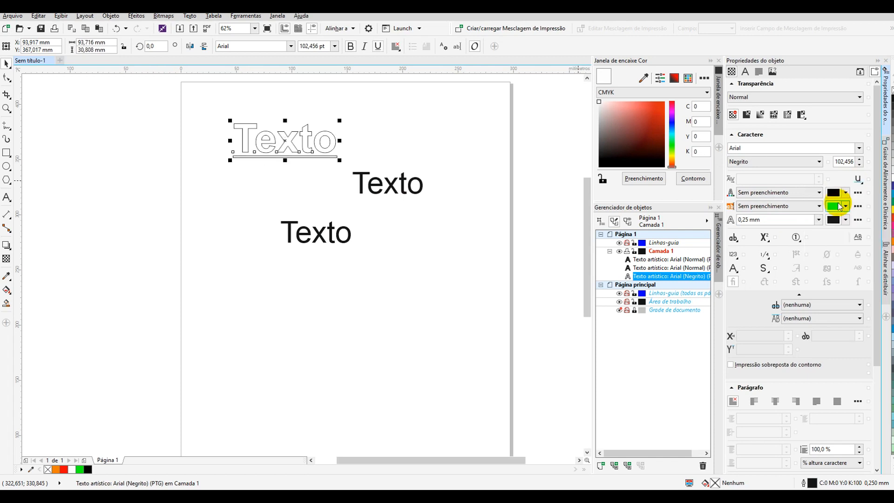
pyautogui.click(858, 180)
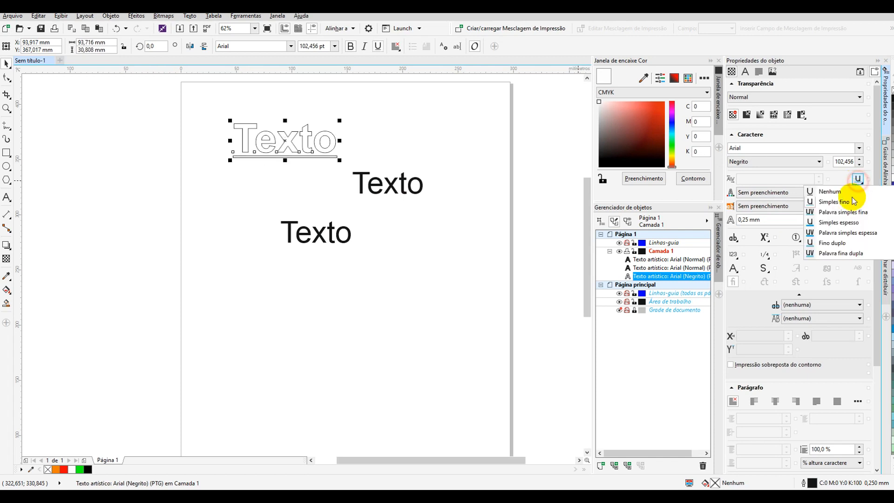
pyautogui.click(834, 223)
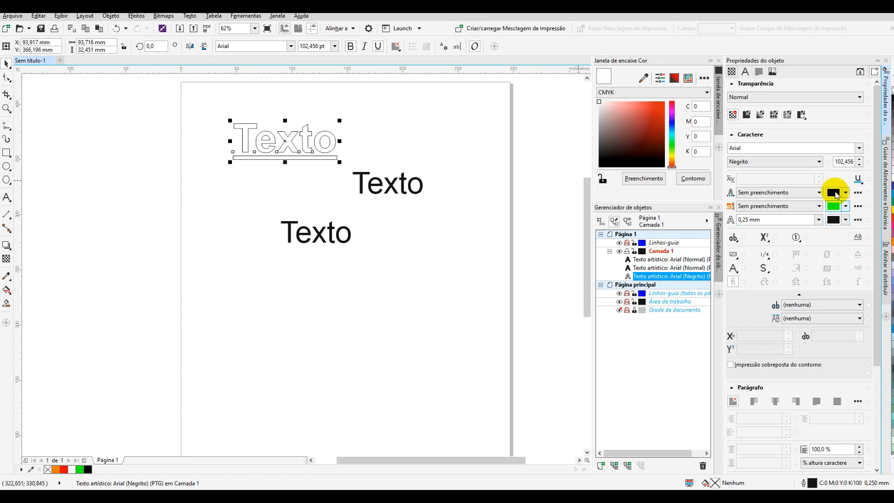
# Set the underlined text's fill to Preenchimento uniforme and its outline width to Nenhum.
pyautogui.click(819, 192)
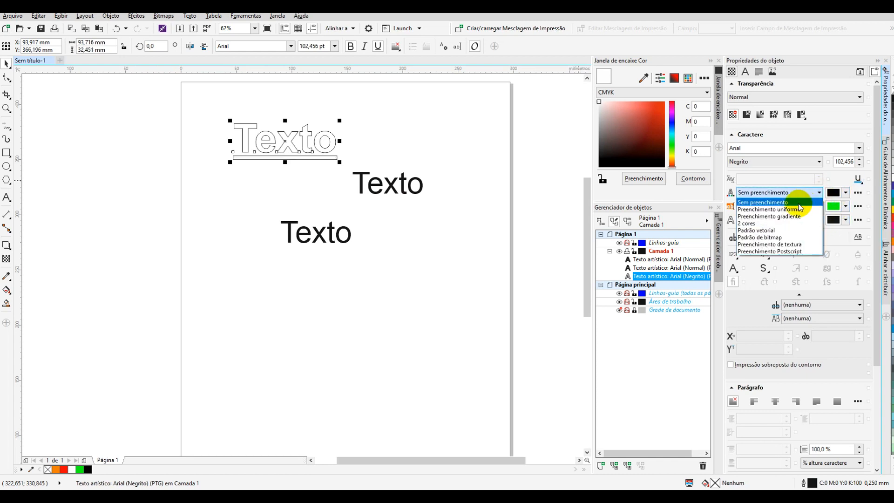
pyautogui.click(798, 205)
pyautogui.click(819, 219)
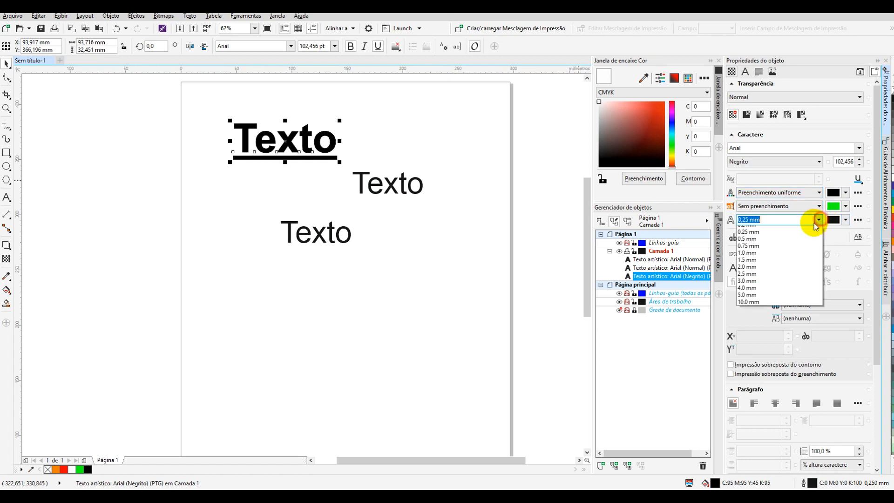
pyautogui.click(759, 226)
# Try the Fino duplo and Palavra fina dupla underlines on the bold text, and set its underline to Nenhum.
pyautogui.click(858, 181)
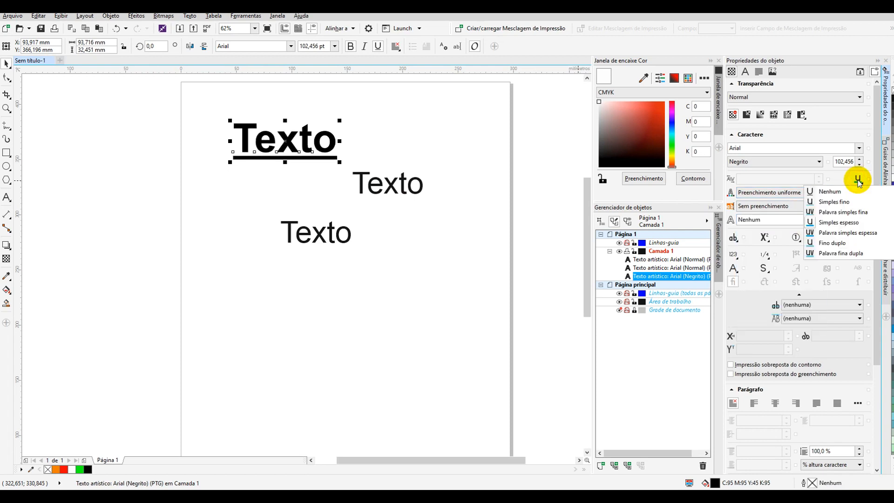
pyautogui.click(833, 242)
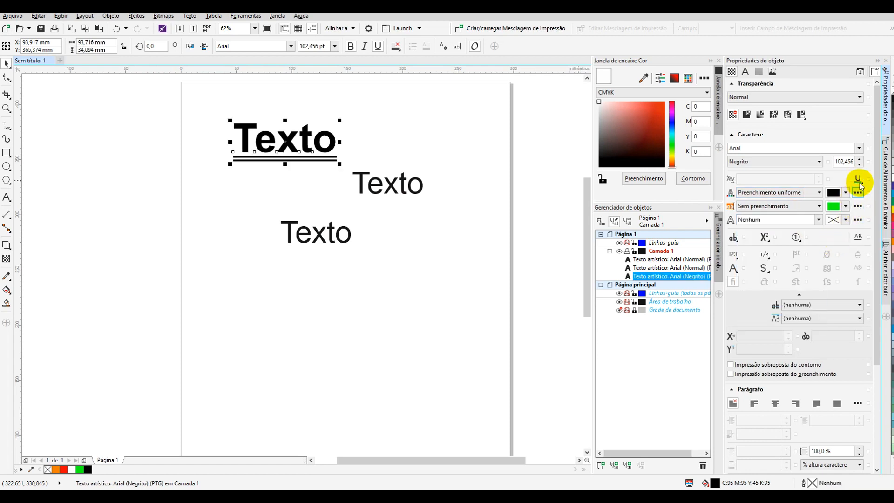
pyautogui.click(858, 180)
pyautogui.click(833, 253)
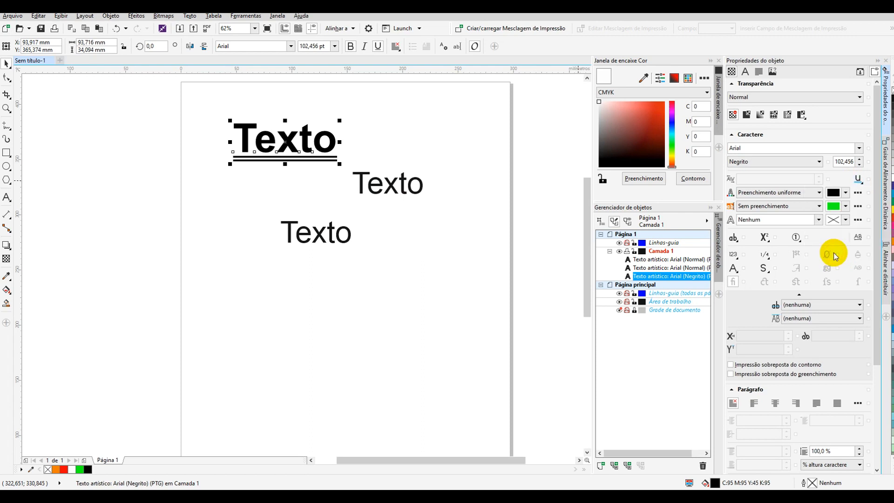
pyautogui.click(858, 180)
pyautogui.click(833, 192)
# Apply the Maiúsculas capitals option to the bold text and undo it.
pyautogui.click(733, 237)
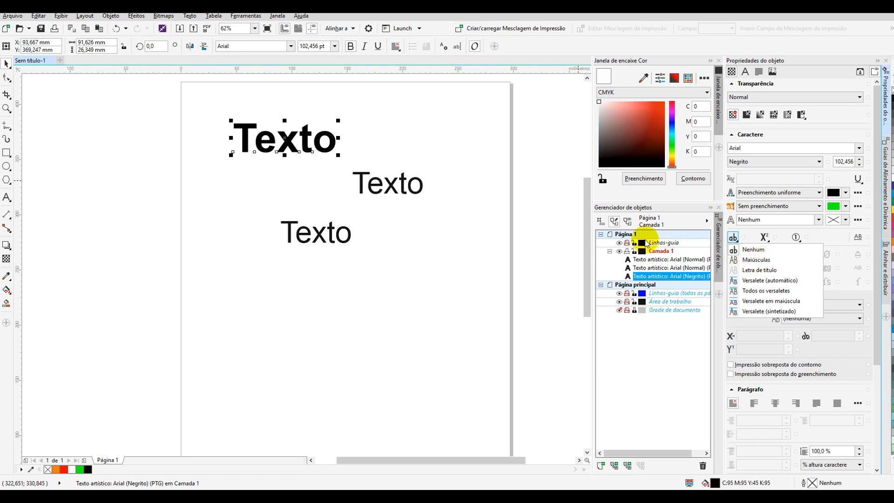
pyautogui.click(748, 262)
pyautogui.hotkey('ctrl', 'z')
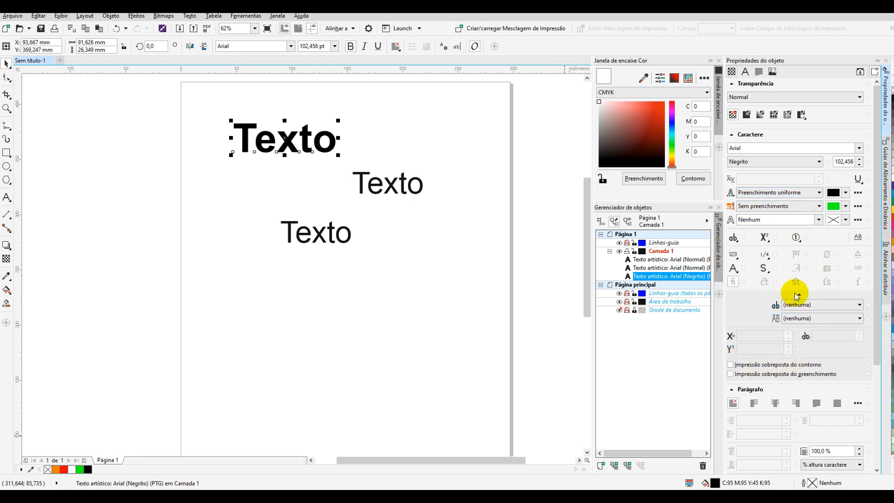
# Delete all three text objects and draw a paragraph text frame about 243 mm wide and 130 mm high near the page's upper edge.
pyautogui.moveTo(478, 314); pyautogui.dragTo(171, 101)
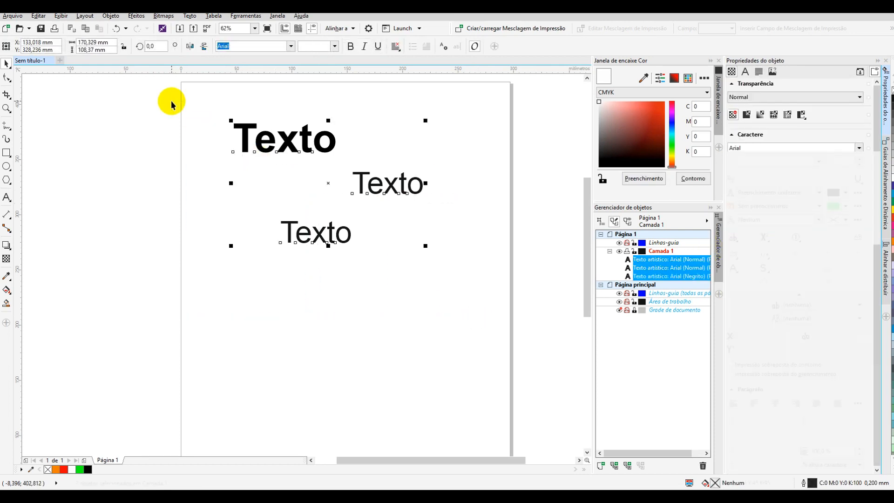
pyautogui.press('Delete')
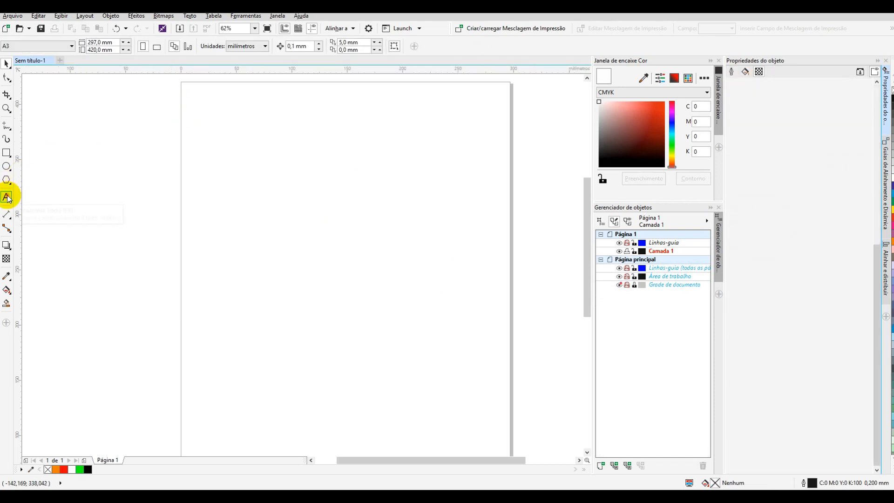
pyautogui.click(7, 198)
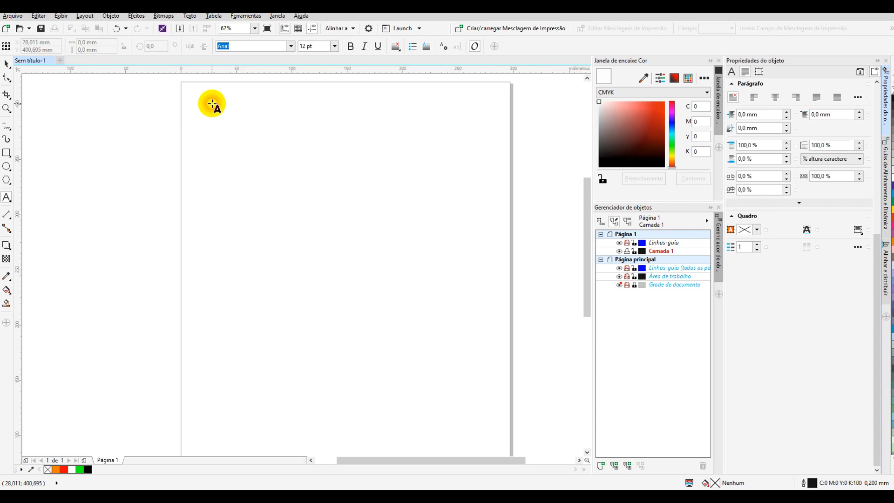
pyautogui.moveTo(212, 104); pyautogui.dragTo(354, 187)
pyautogui.moveTo(459, 230); pyautogui.dragTo(480, 247)
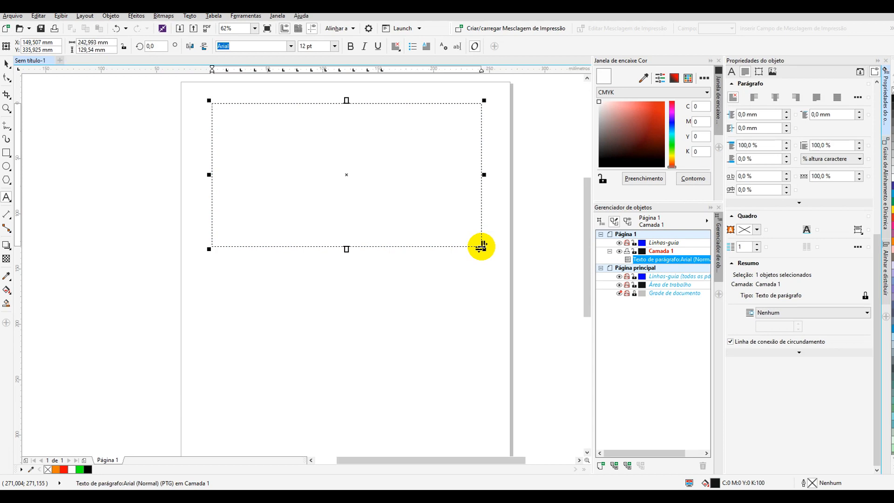
# Fill the paragraph frame with Lorem ipsum placeholder text and select the frame as an object.
pyautogui.write('asfsdfsdfsdfsdfsdf')
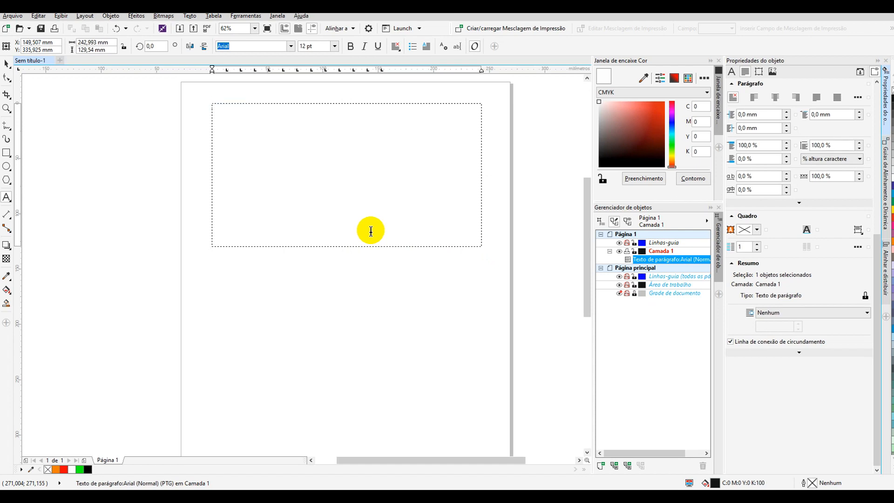
pyautogui.press('Escape')
pyautogui.click(272, 168)
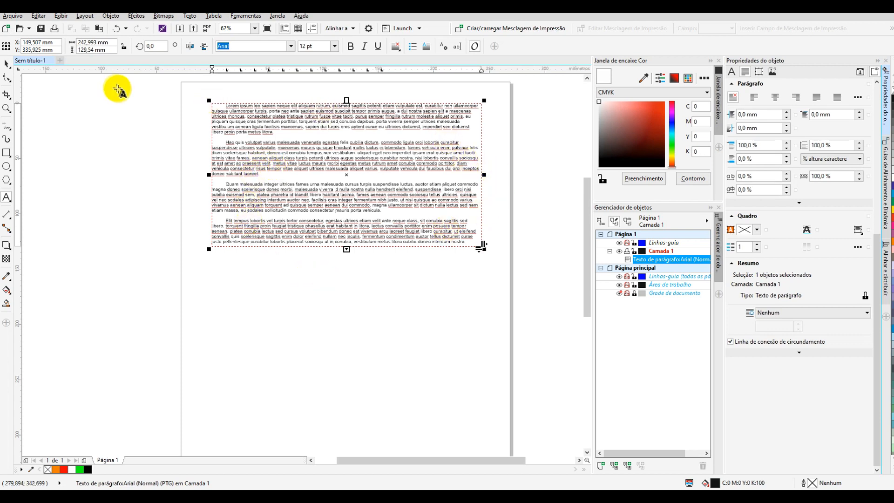
pyautogui.click(7, 63)
pyautogui.click(84, 151)
pyautogui.click(347, 151)
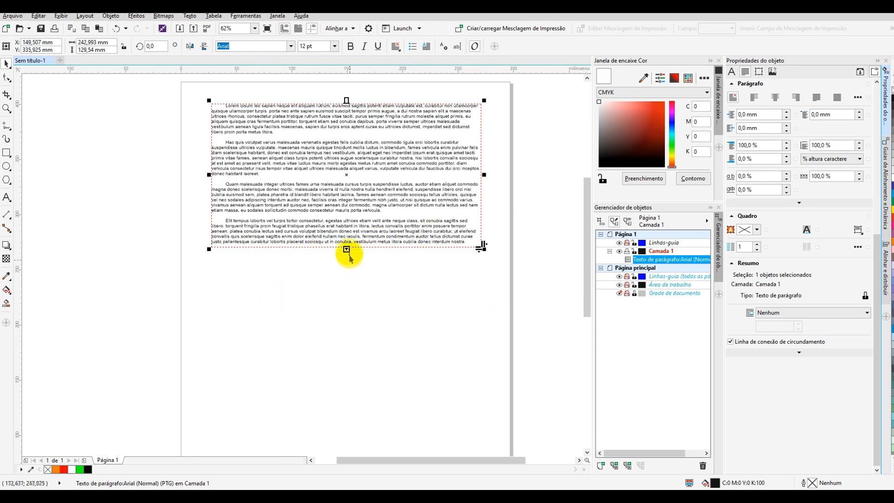
# Stretch the text frame downward to a height of about 375 mm, close to the page's lower edge.
pyautogui.moveTo(346, 250); pyautogui.dragTo(349, 443)
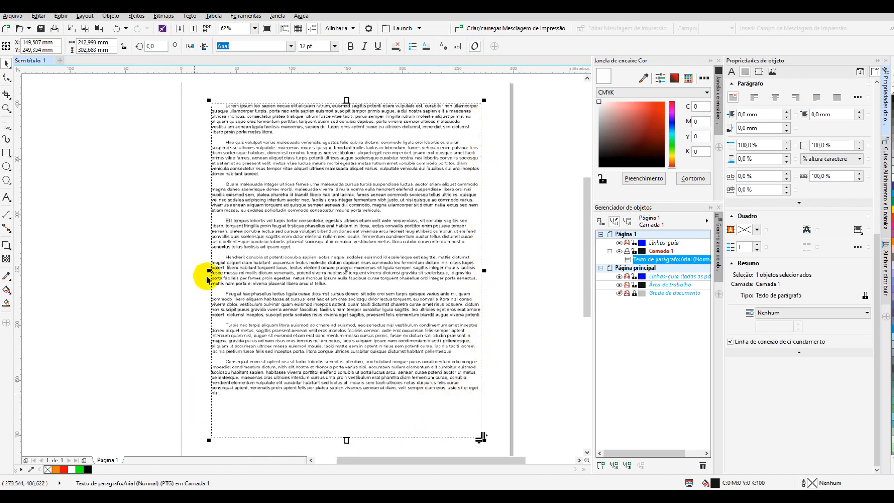
pyautogui.moveTo(347, 437); pyautogui.dragTo(343, 404)
pyautogui.scroll(-2, 369, 184)
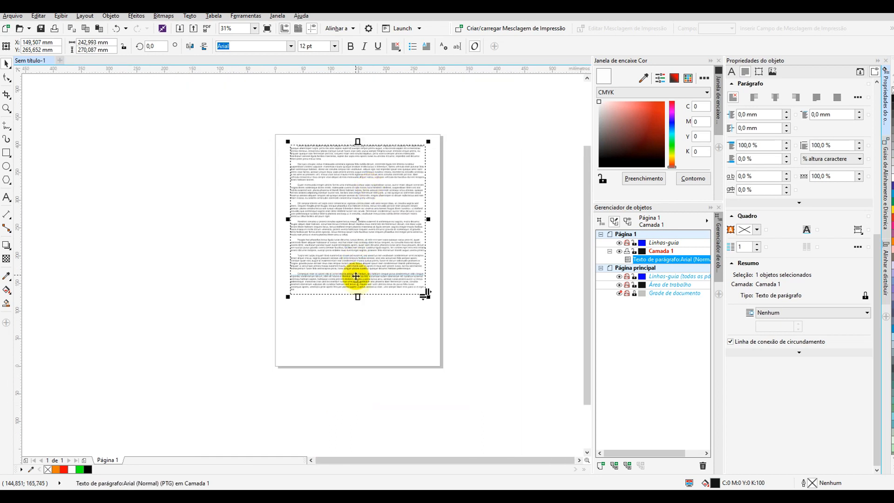
pyautogui.moveTo(358, 297); pyautogui.dragTo(356, 354)
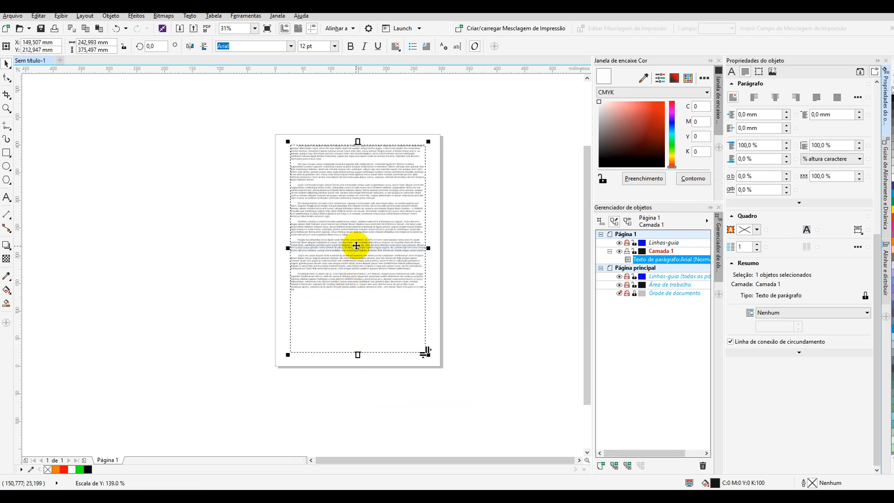
# Increase the paragraph text's font size to 15 pt.
pyautogui.click(732, 71)
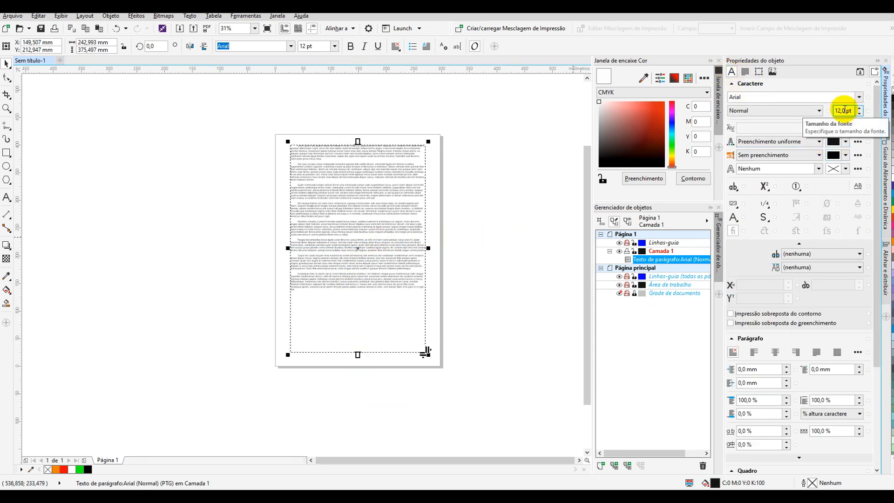
pyautogui.click(859, 108)
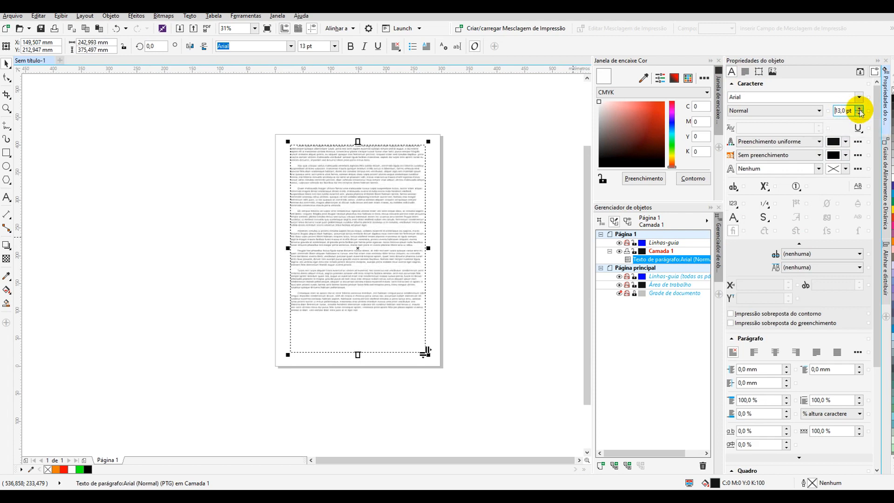
pyautogui.click(859, 109)
pyautogui.click(859, 109)
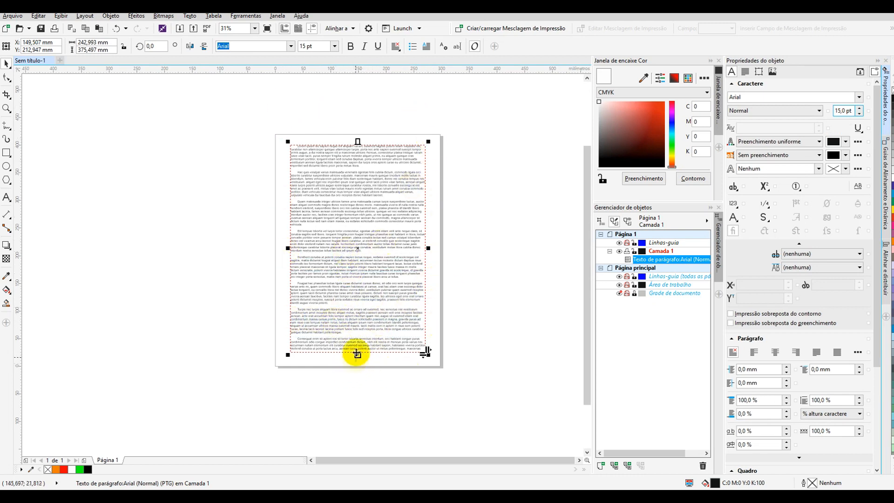
pyautogui.scroll(2, 535, 249)
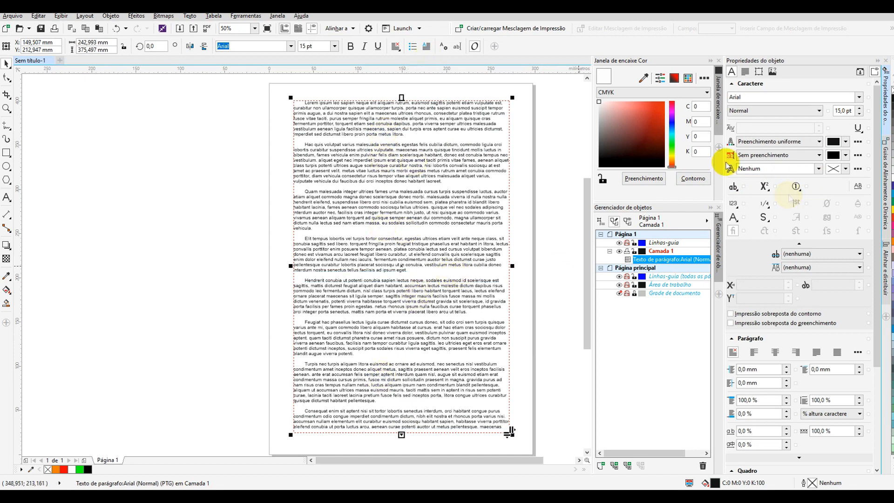
# Apply full justification to the paragraph text so its lines align at both frame edges.
pyautogui.click(745, 72)
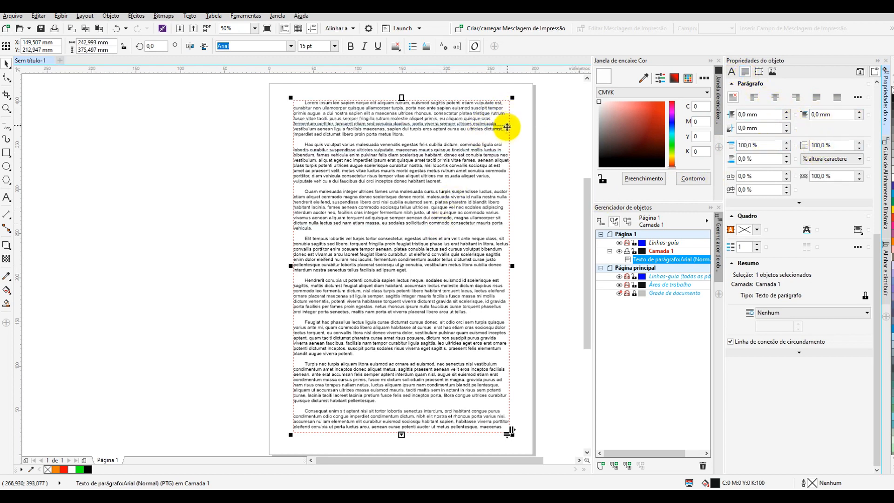
pyautogui.click(816, 96)
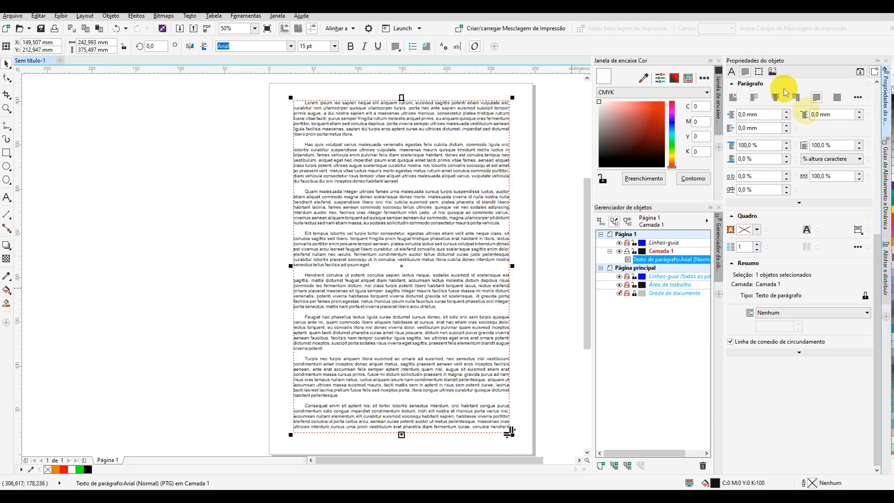
pyautogui.click(760, 130)
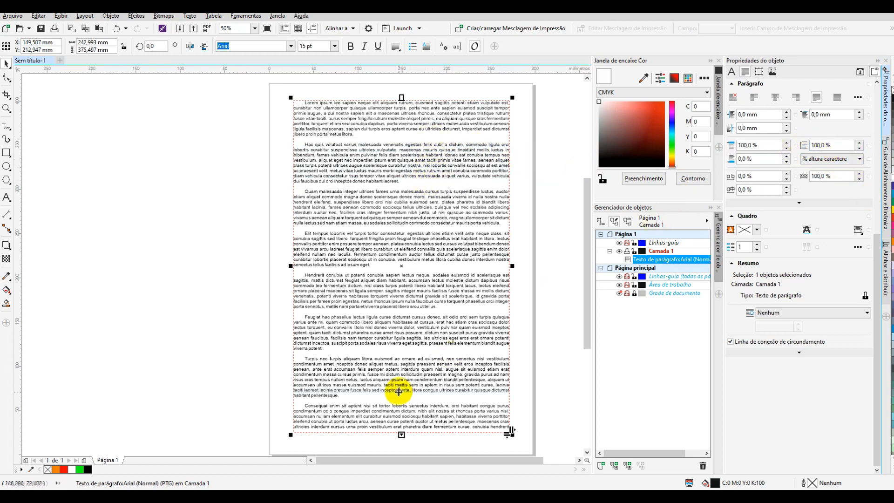
# Reduce the paragraph text's line spacing to 95% of character height so all the text fits the frame.
pyautogui.click(859, 148)
pyautogui.click(860, 148)
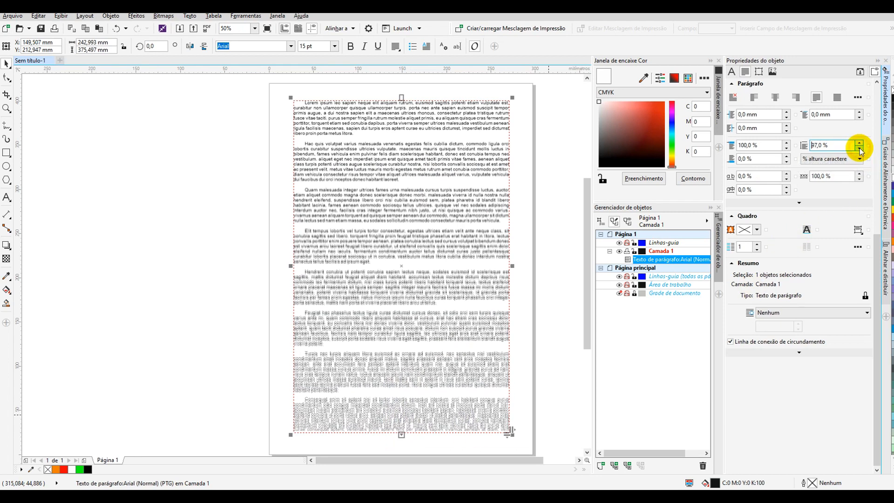
pyautogui.click(860, 148)
pyautogui.click(859, 148)
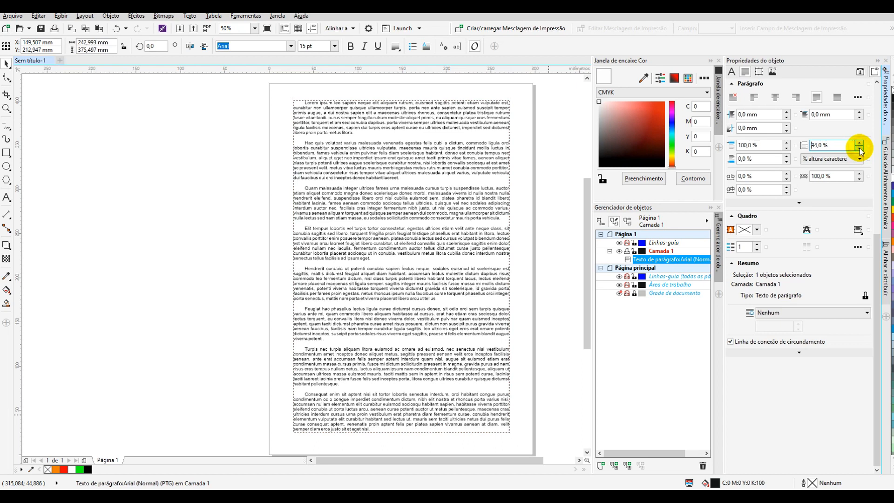
pyautogui.click(859, 148)
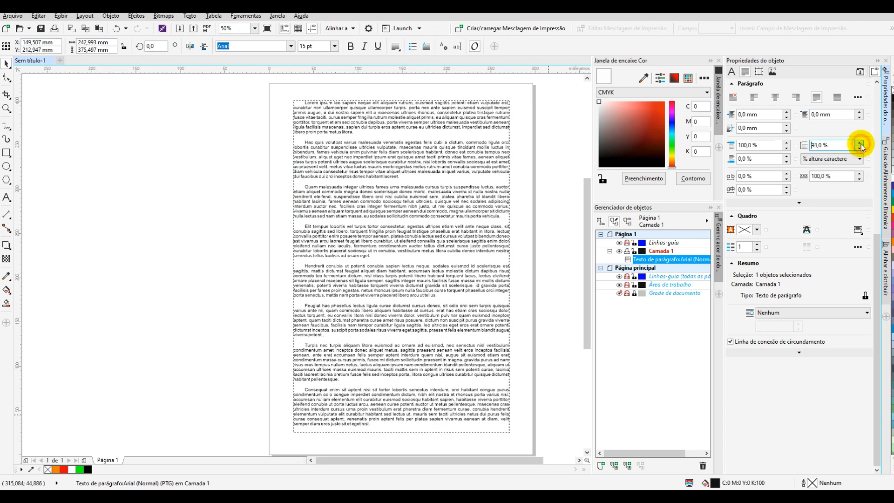
pyautogui.click(859, 144)
pyautogui.click(860, 143)
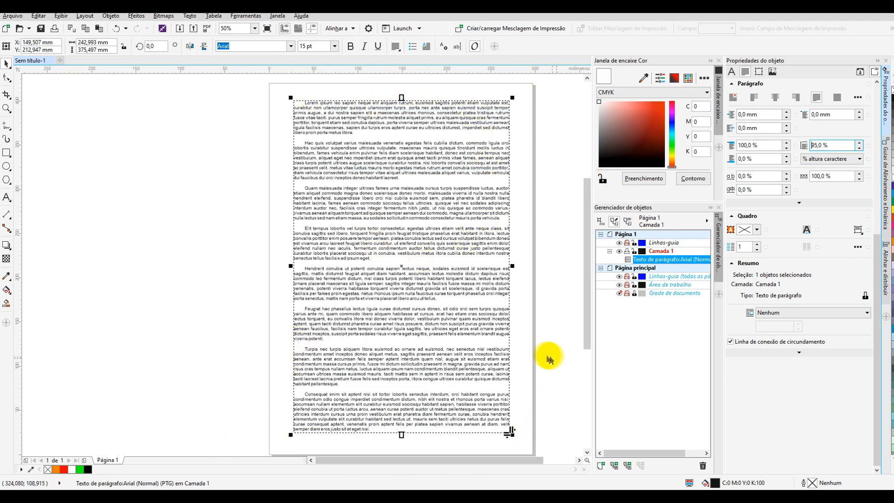
# Reselect the paragraph text frame and delete it from the page.
pyautogui.click(535, 345)
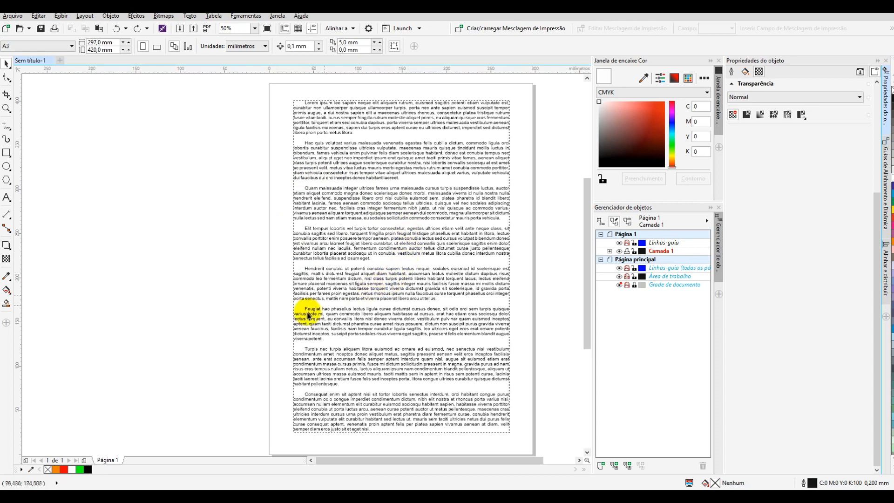
pyautogui.click(363, 204)
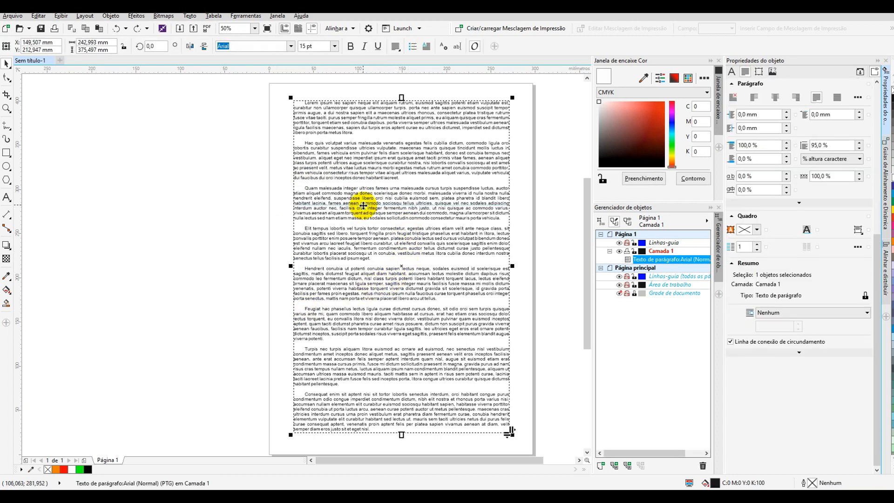
pyautogui.press('Delete')
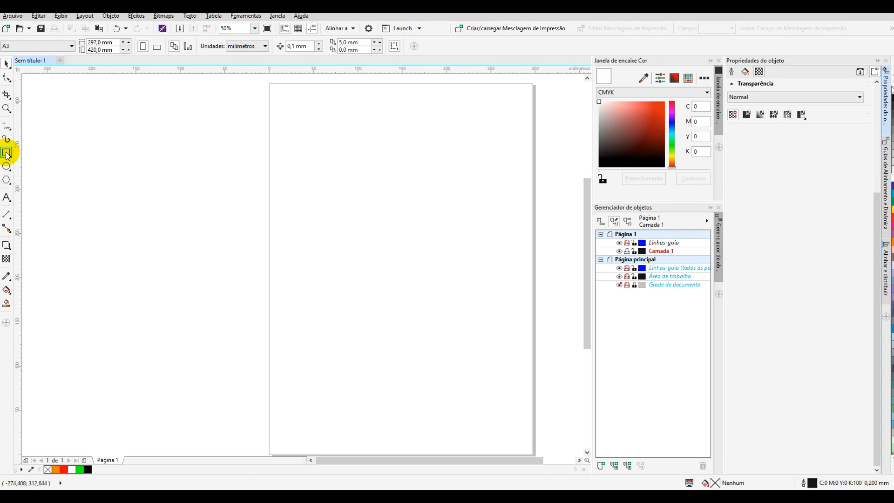
# Import arvore.jpg and arvore2.jpg, placing arvore.jpg in the page's upper right area and arvore2.jpg in its lower left area.
pyautogui.hotkey('ctrl', 'i')
pyautogui.click(526, 127)
pyautogui.keyDown('ctrl'); pyautogui.click(584, 126); pyautogui.keyUp('ctrl')
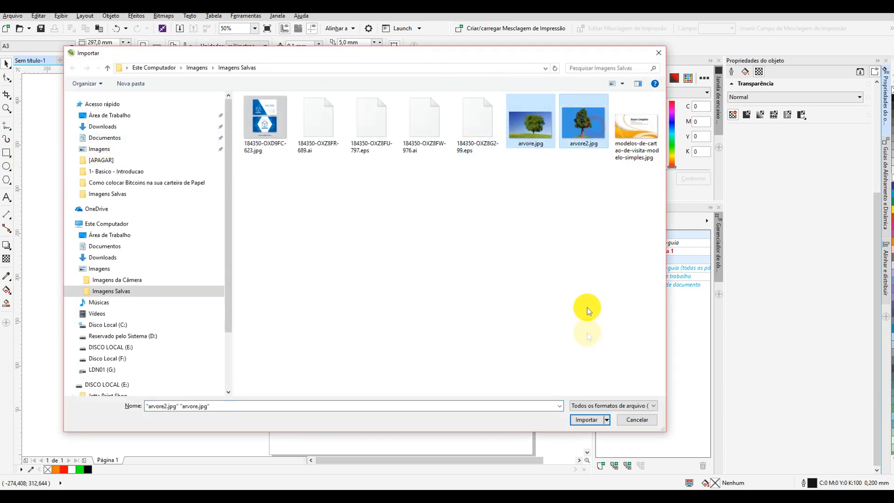
pyautogui.click(584, 419)
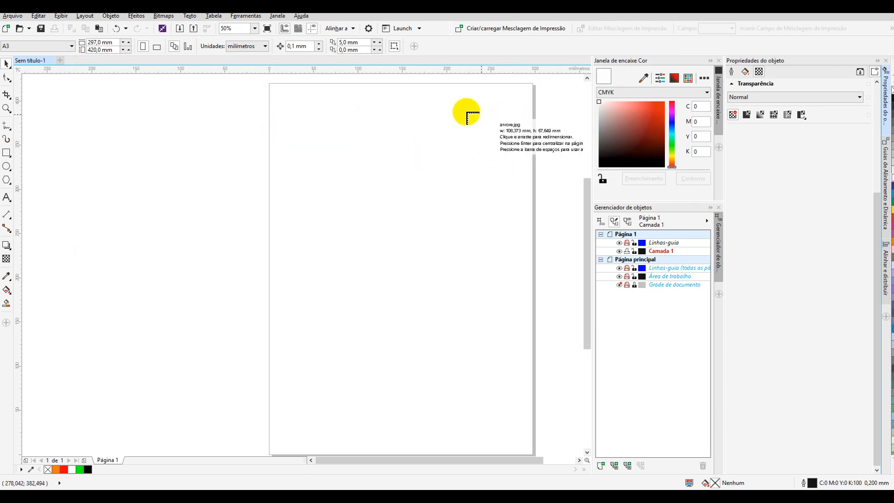
pyautogui.moveTo(413, 111); pyautogui.dragTo(524, 196)
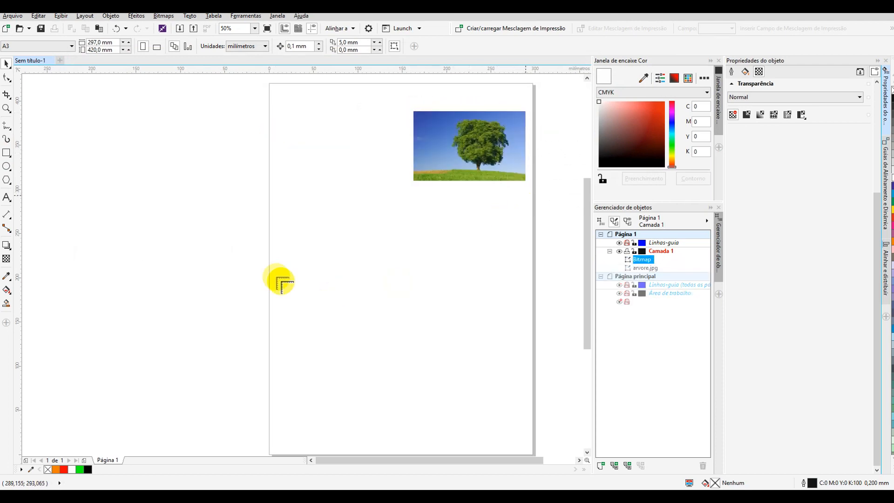
pyautogui.moveTo(273, 296); pyautogui.dragTo(395, 384)
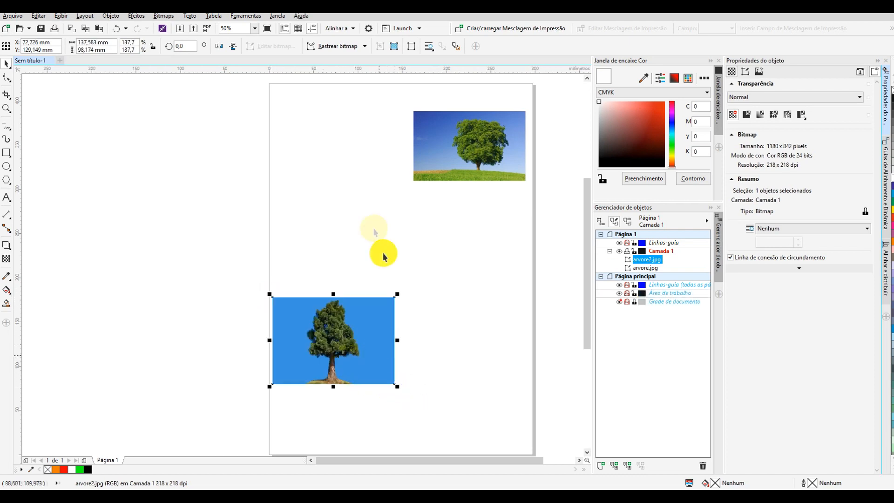
pyautogui.moveTo(466, 138); pyautogui.dragTo(466, 165)
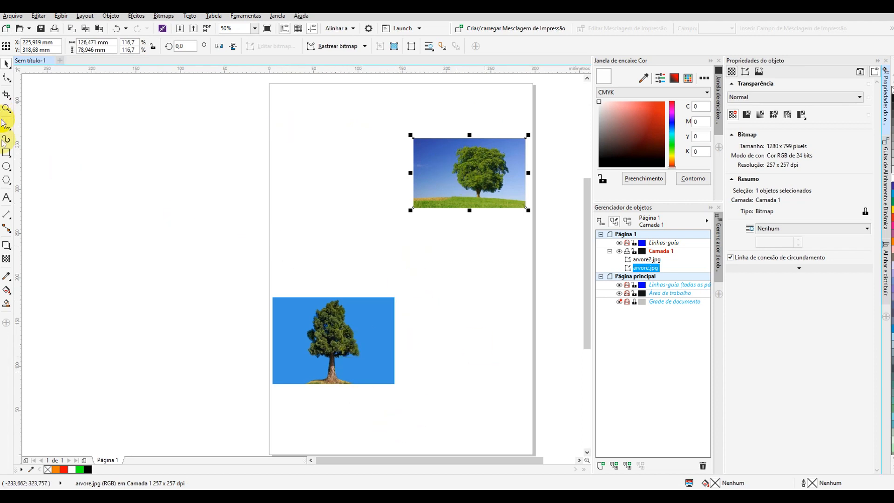
# Draw a rectangle about 266 × 386 mm inside the page and move the two images flush with its right and left edges.
pyautogui.click(7, 154)
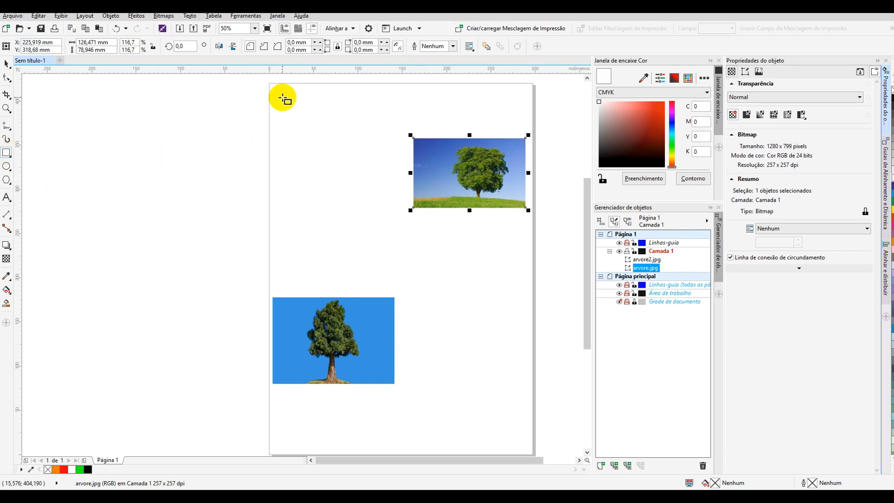
pyautogui.moveTo(282, 98); pyautogui.dragTo(518, 438)
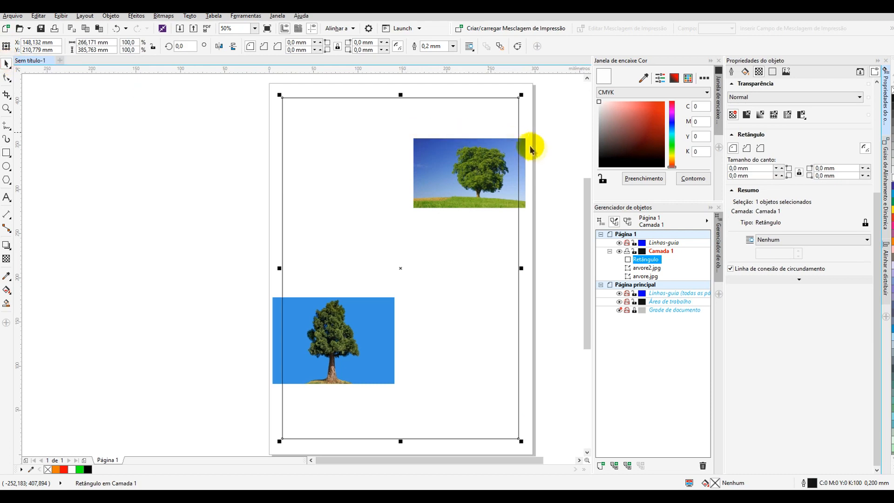
pyautogui.click(525, 158)
pyautogui.moveTo(526, 160); pyautogui.dragTo(519, 161)
pyautogui.click(273, 317)
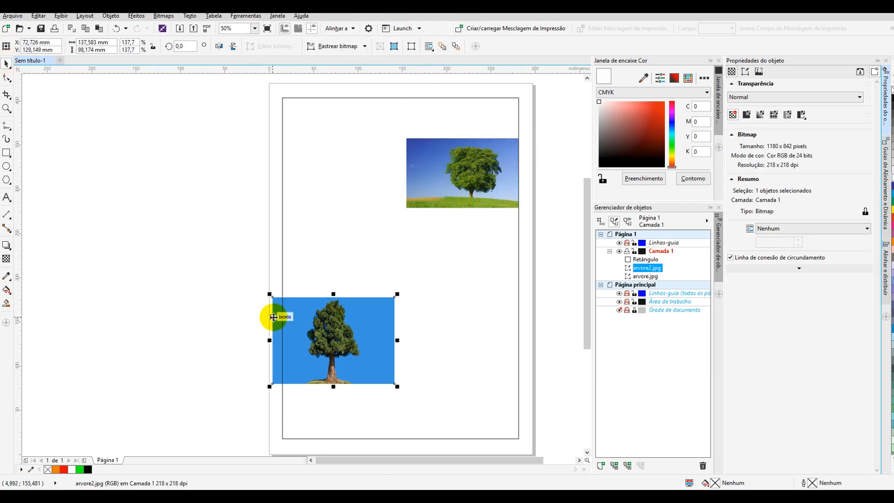
pyautogui.moveTo(273, 317); pyautogui.dragTo(283, 317)
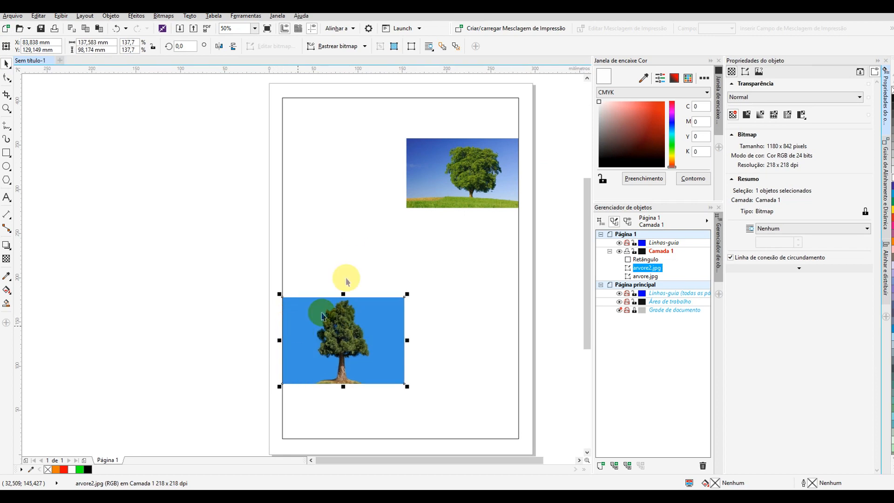
# Convert the large rectangle to curves.
pyautogui.click(343, 123)
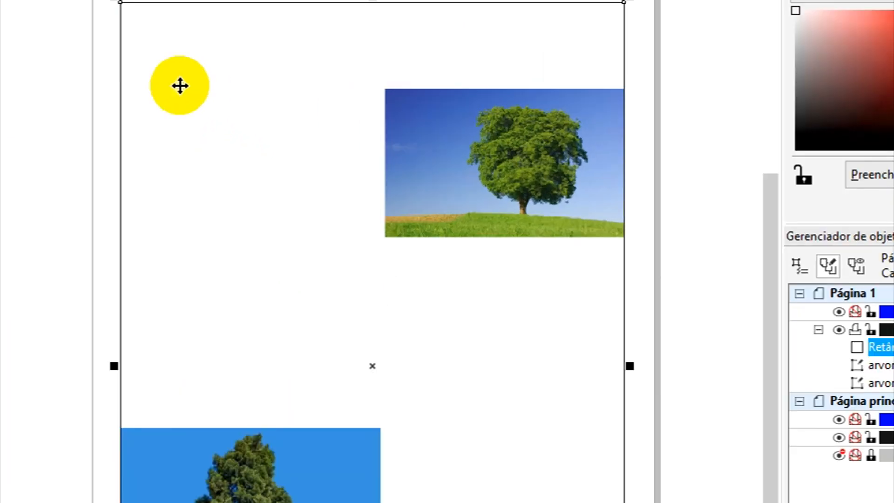
pyautogui.rightClick(309, 137)
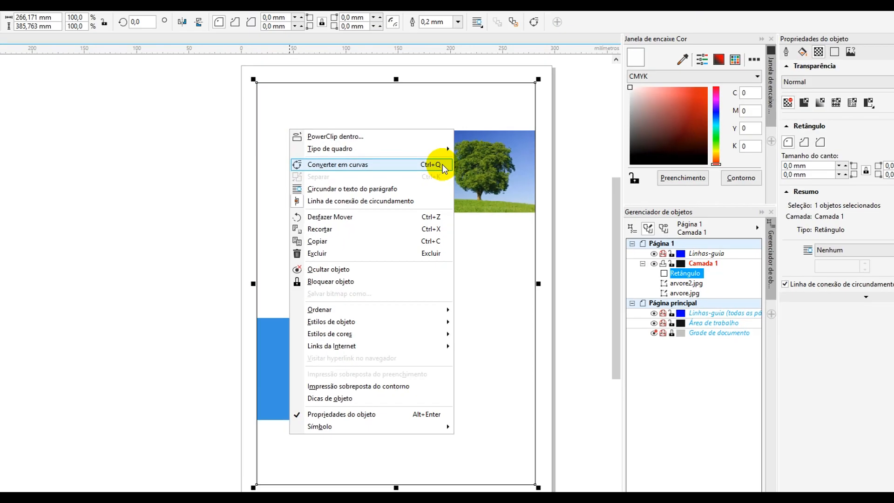
pyautogui.click(450, 151)
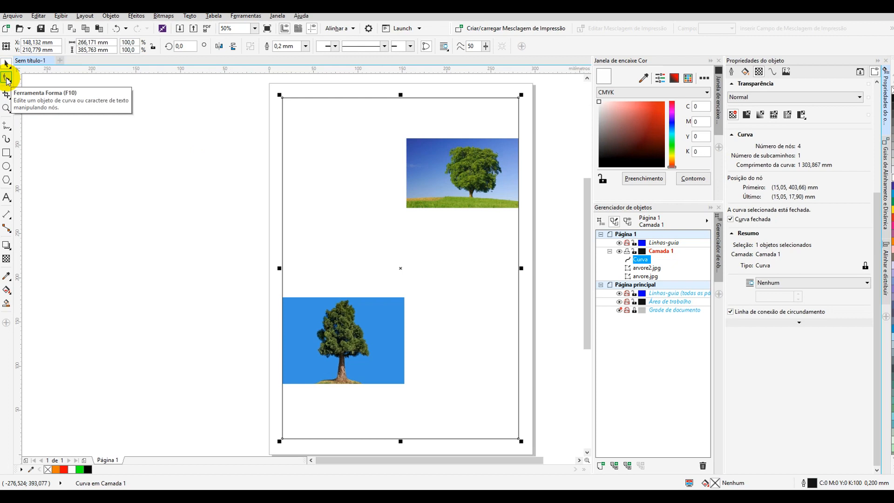
# With the Shape tool, add two nodes just below and two just above the arvore2.jpg image on the curve's left edge.
pyautogui.click(7, 79)
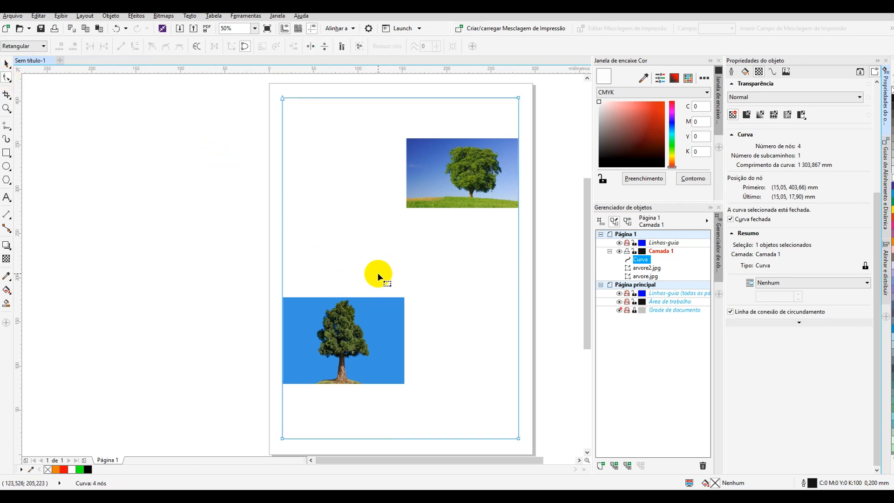
pyautogui.rightClick(282, 397)
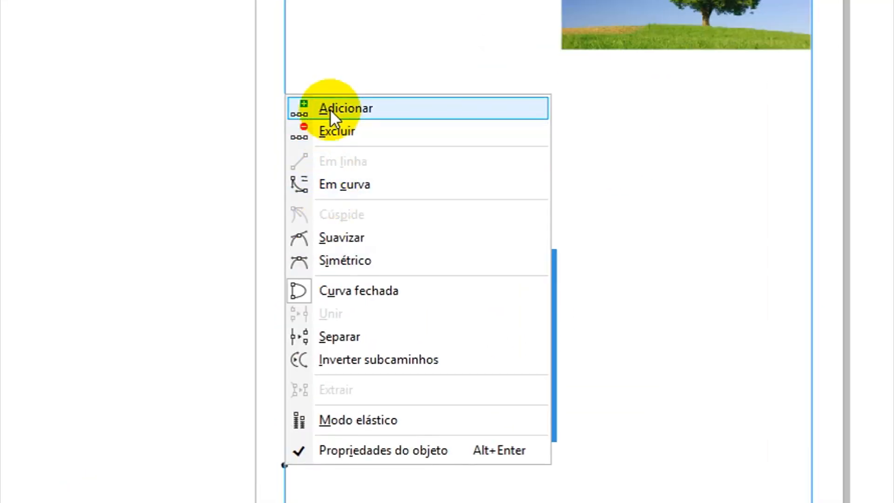
pyautogui.click(284, 463)
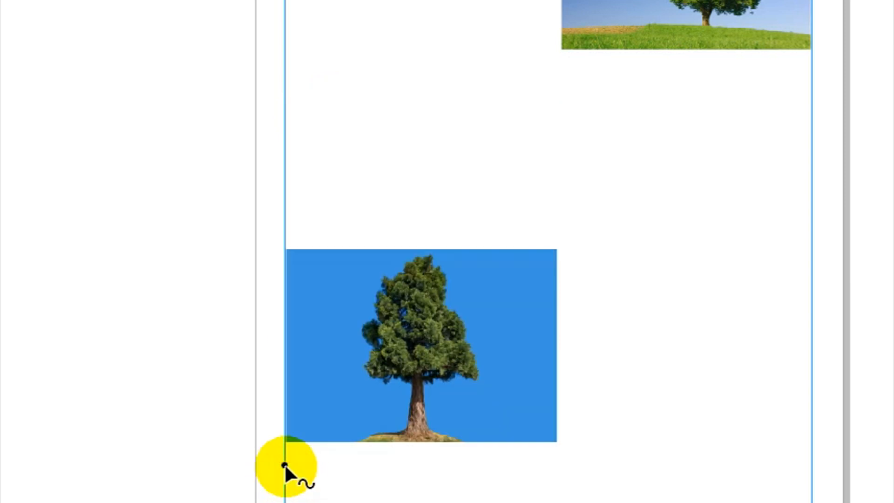
pyautogui.rightClick(284, 462)
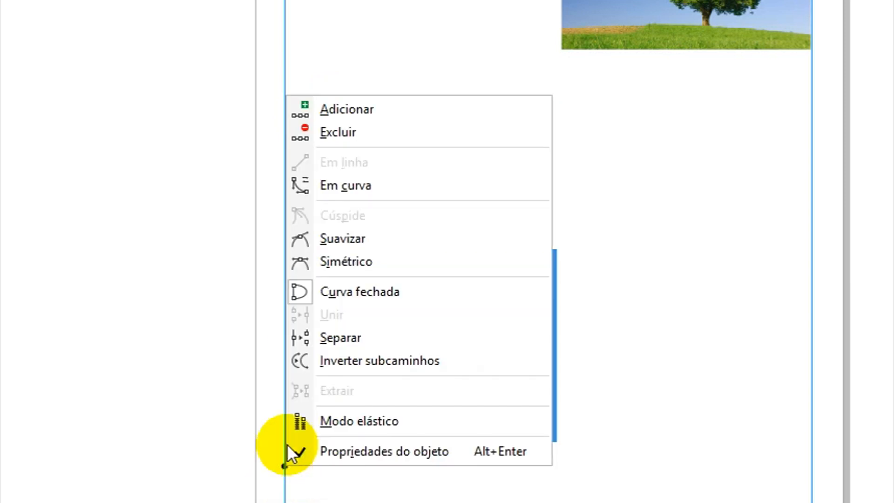
pyautogui.click(323, 110)
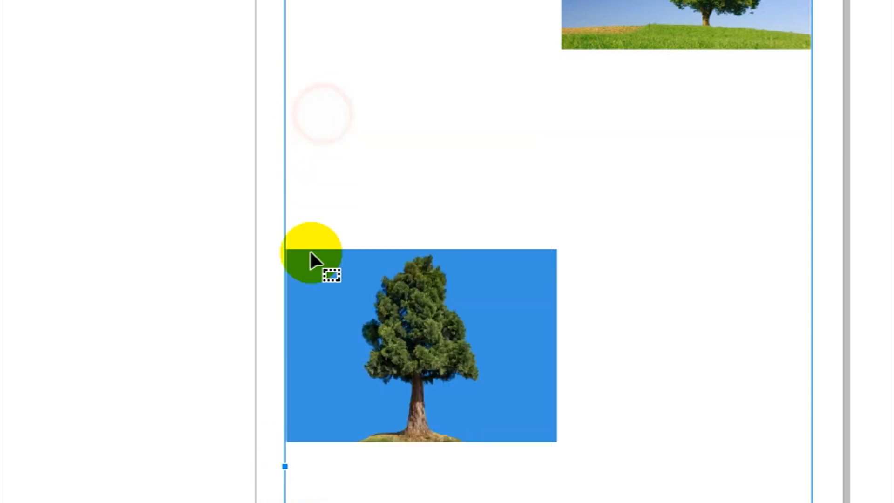
pyautogui.rightClick(285, 450)
pyautogui.click(319, 92)
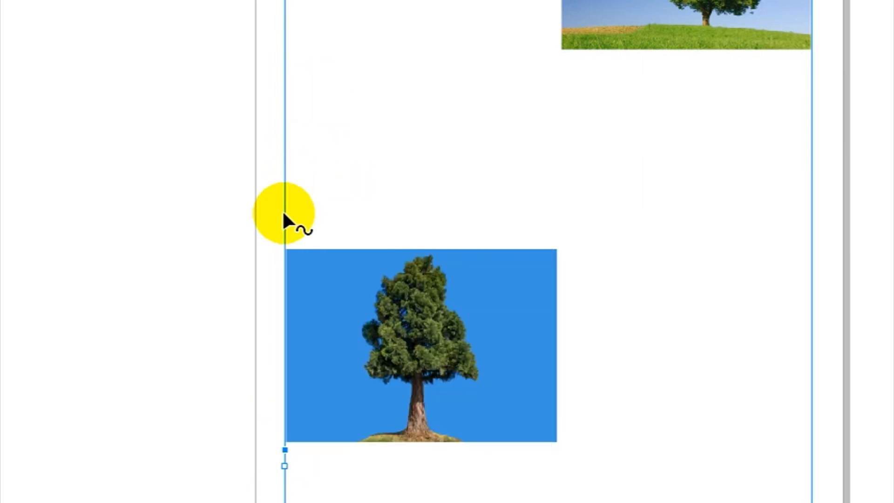
pyautogui.rightClick(284, 213)
pyautogui.click(306, 219)
pyautogui.rightClick(284, 230)
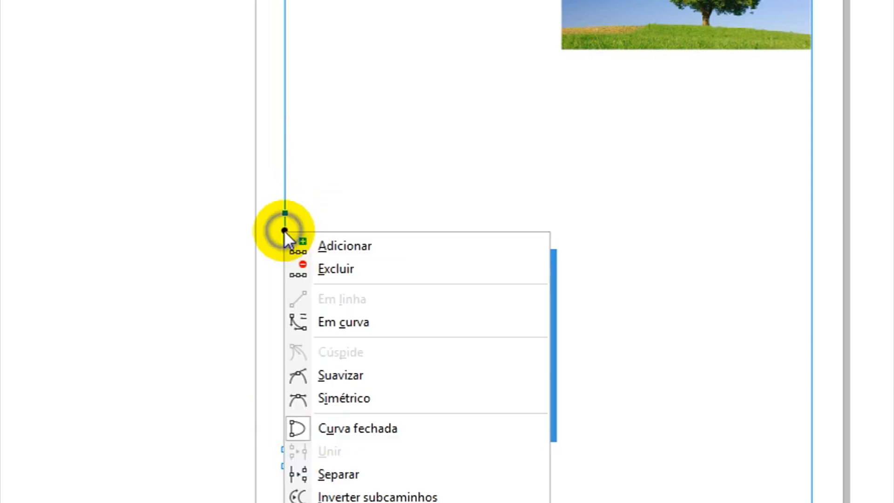
pyautogui.click(299, 241)
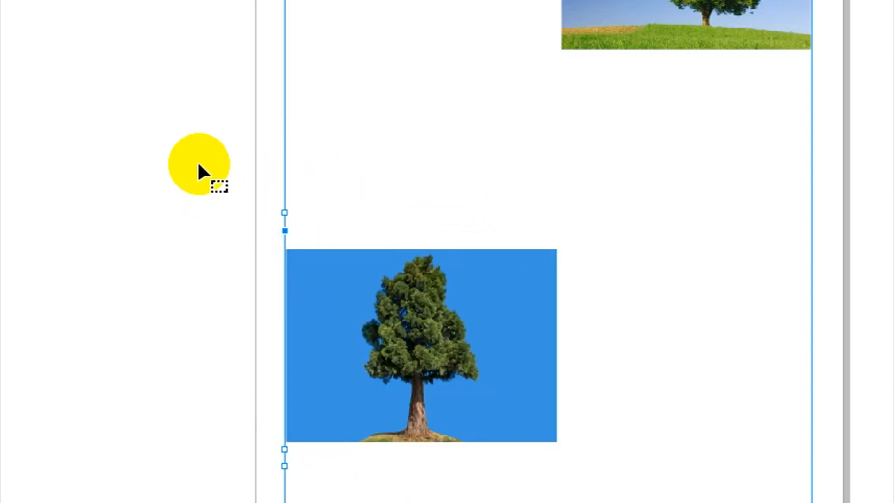
pyautogui.click(199, 163)
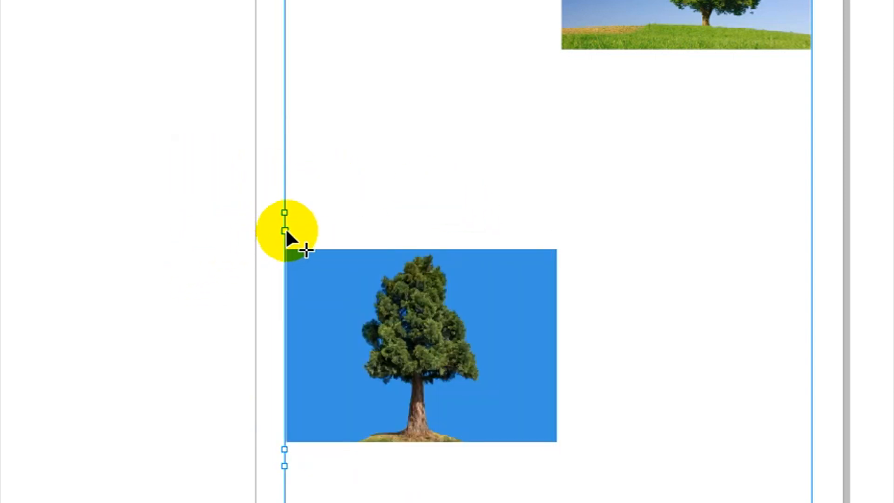
# Move the two inner nodes of the left edge past the arvore2.jpg image's right side to form a notch around it.
pyautogui.moveTo(286, 228)
pyautogui.mouseDown()
pyautogui.moveTo(291, 236)
pyautogui.moveTo(325, 216)
pyautogui.moveTo(331, 244)
pyautogui.moveTo(286, 233)
pyautogui.mouseUp()
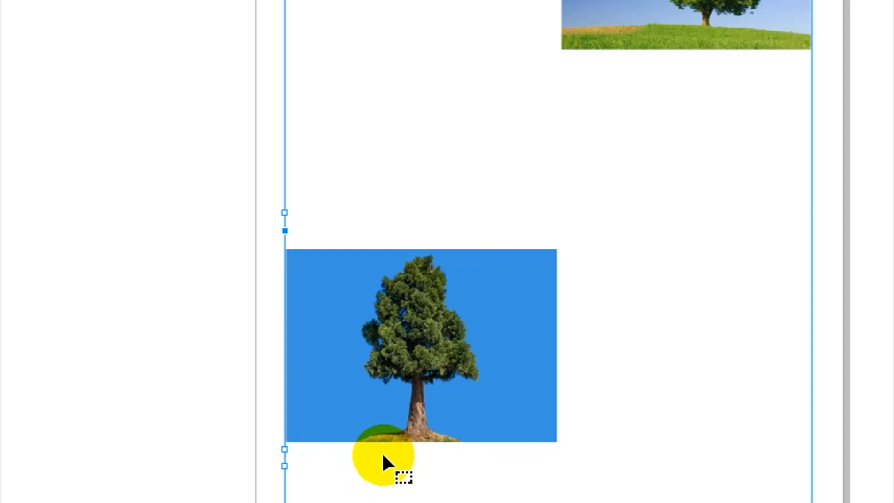
pyautogui.click(285, 449)
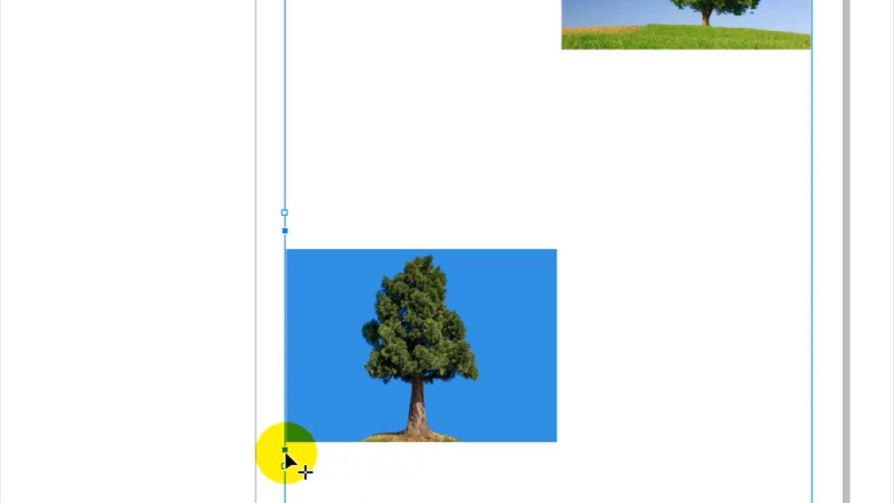
pyautogui.moveTo(285, 449); pyautogui.dragTo(569, 455)
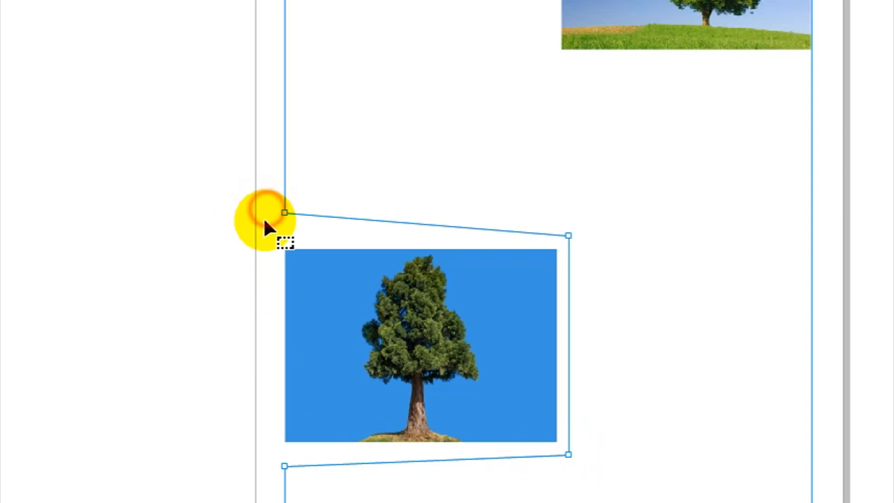
# Level the notch's outer nodes with its inner nodes so both sides run horizontally, and lower the notch's bottom side slightly.
pyautogui.click(285, 213)
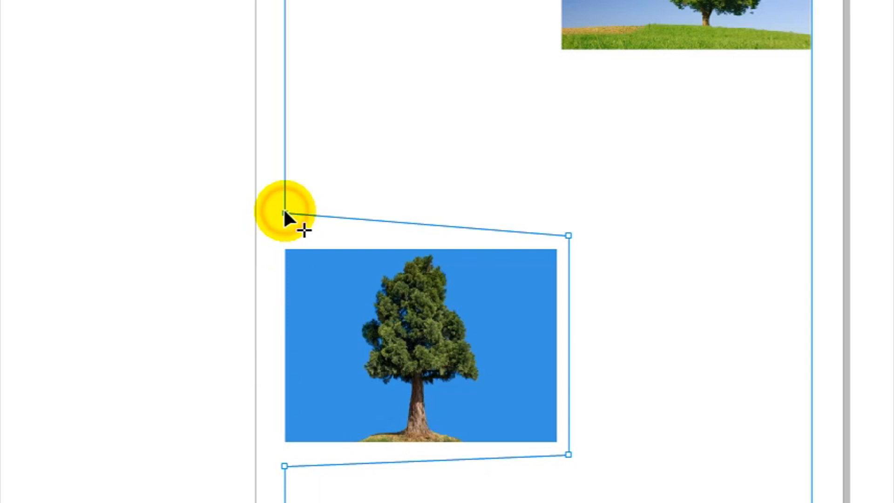
pyautogui.moveTo(284, 213); pyautogui.dragTo(284, 234)
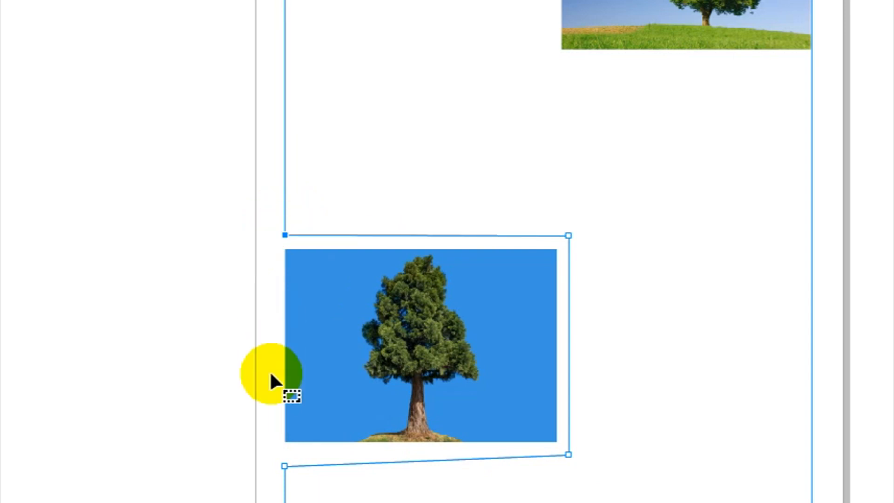
pyautogui.click(285, 465)
pyautogui.moveTo(284, 466); pyautogui.dragTo(281, 455)
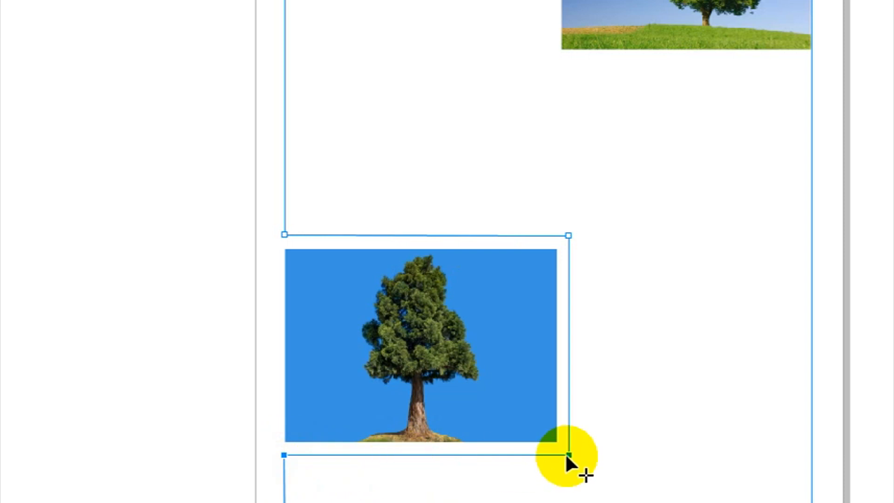
pyautogui.moveTo(568, 455); pyautogui.dragTo(568, 473)
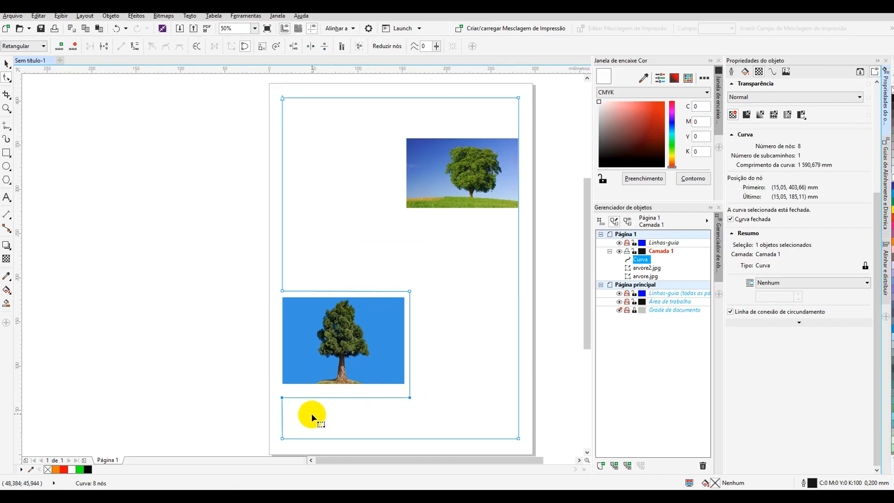
# Realign the notch's lower outer node with the left edge of the outline.
pyautogui.click(278, 401)
pyautogui.click(282, 397)
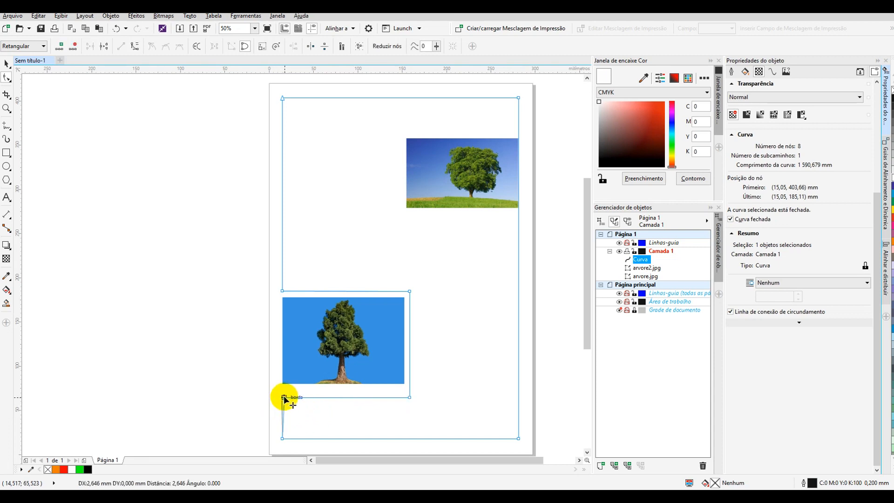
pyautogui.scroll(2, 282, 400)
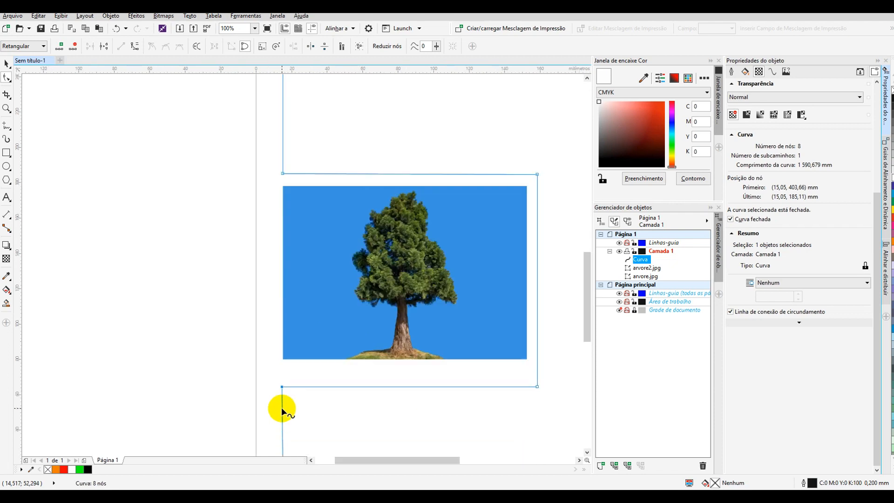
pyautogui.moveTo(283, 364); pyautogui.dragTo(285, 365)
pyautogui.scroll(-3, 259, 366)
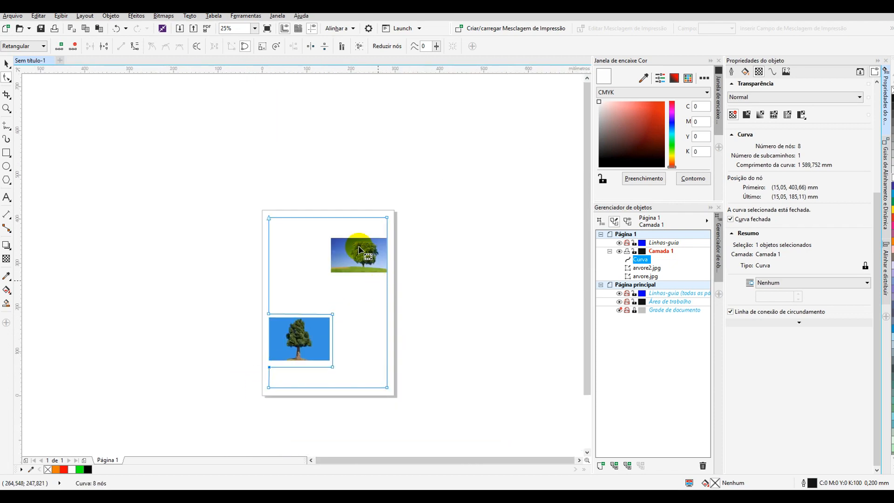
# Form a matching notch around the arvore.jpg image on the outline's right edge and deselect the finished curve.
pyautogui.scroll(1, 339, 245)
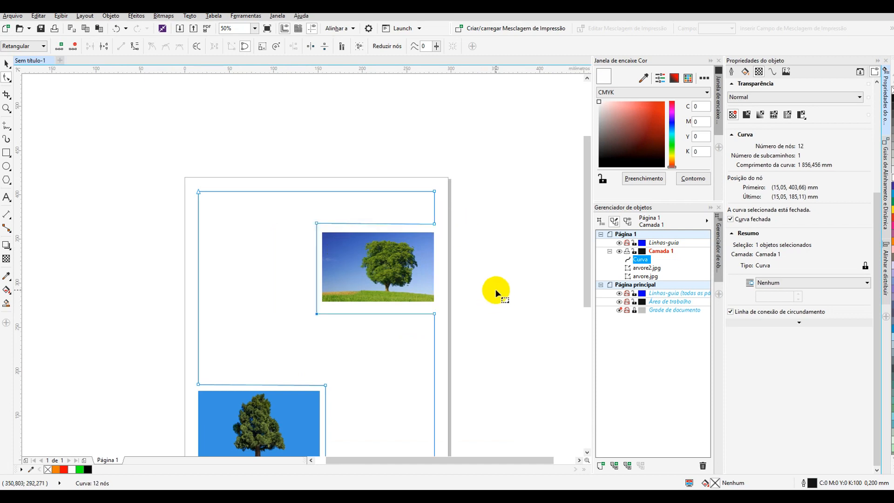
pyautogui.click(7, 64)
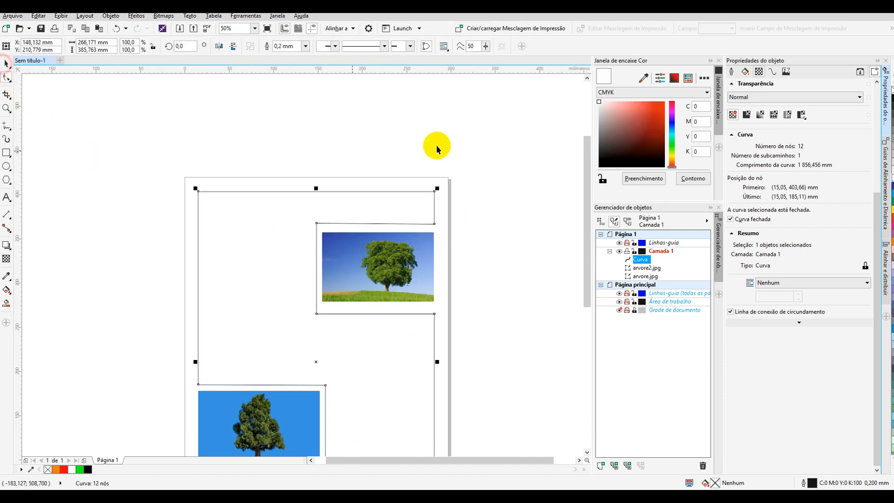
pyautogui.click(452, 147)
pyautogui.scroll(-1, 476, 150)
pyautogui.scroll(1, 398, 229)
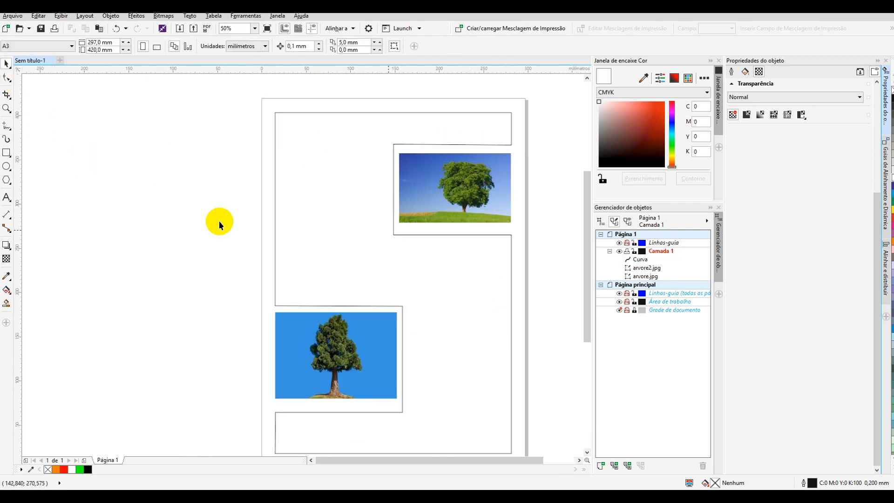
# Place sample text along the left edge of the notched curve as text on a path, and delete it.
pyautogui.click(7, 198)
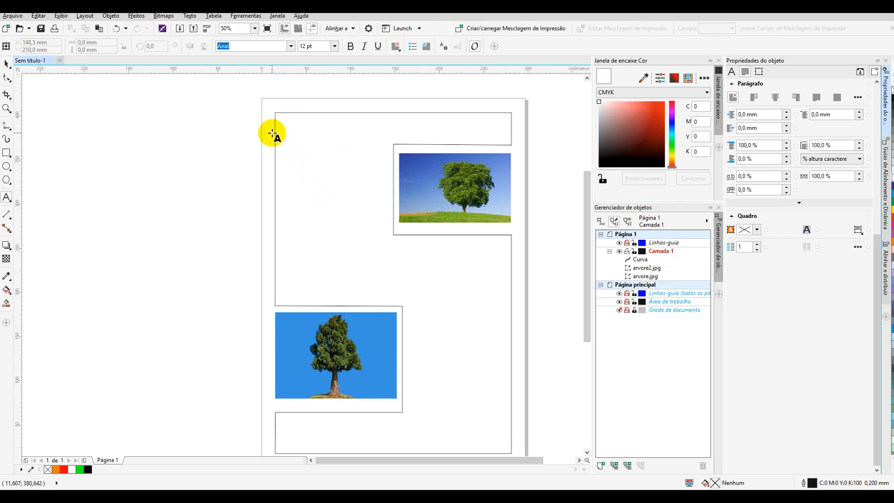
pyautogui.scroll(2, 281, 124)
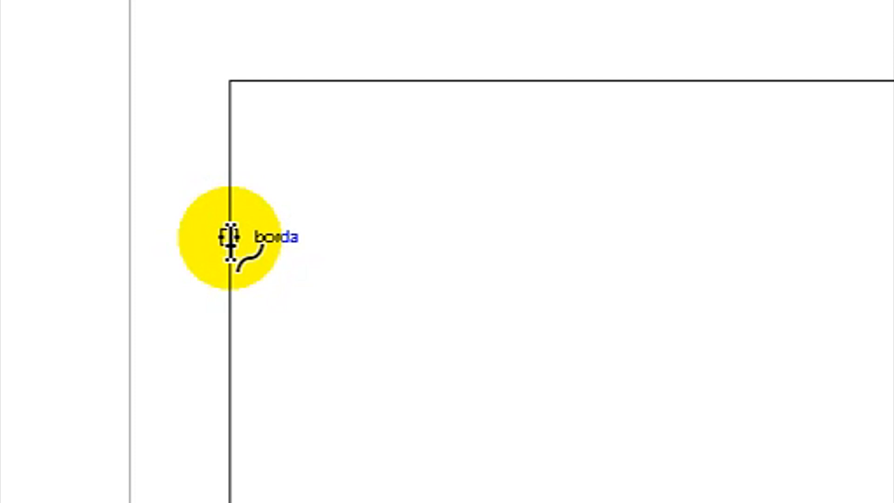
pyautogui.click(230, 237)
pyautogui.write('fgdfgdfsgdfgd')
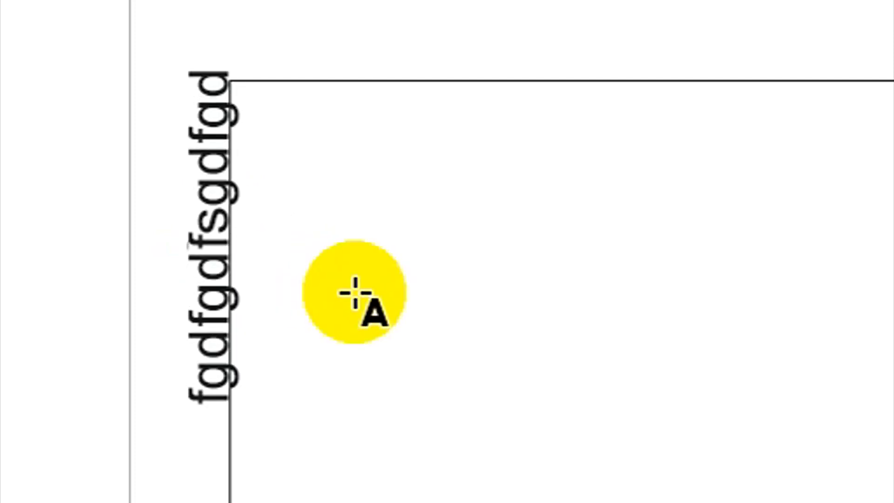
pyautogui.write('fgdfgds')
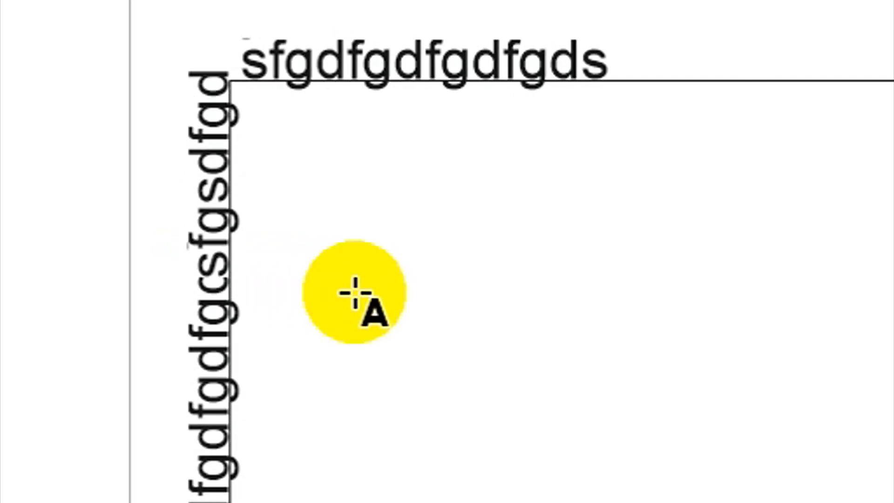
pyautogui.write('fgsdfgdsfgdfgdfgdfgdsfgsdgsdfgdsfg')
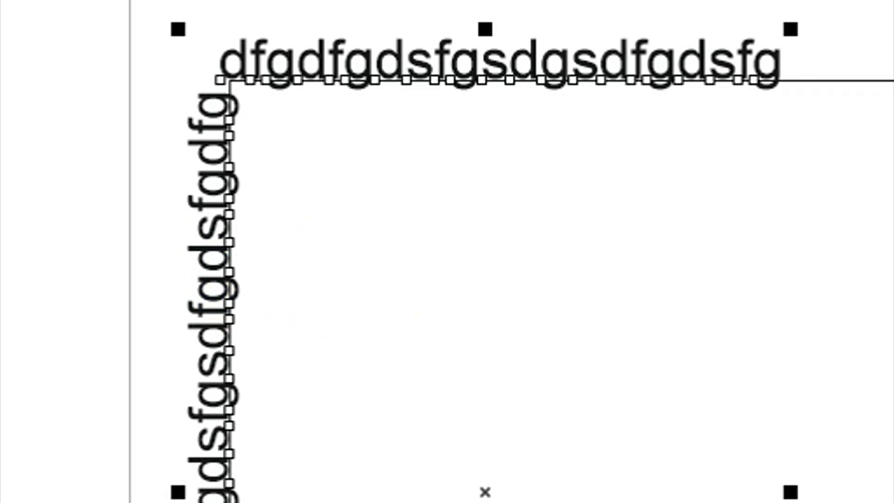
pyautogui.press('Delete')
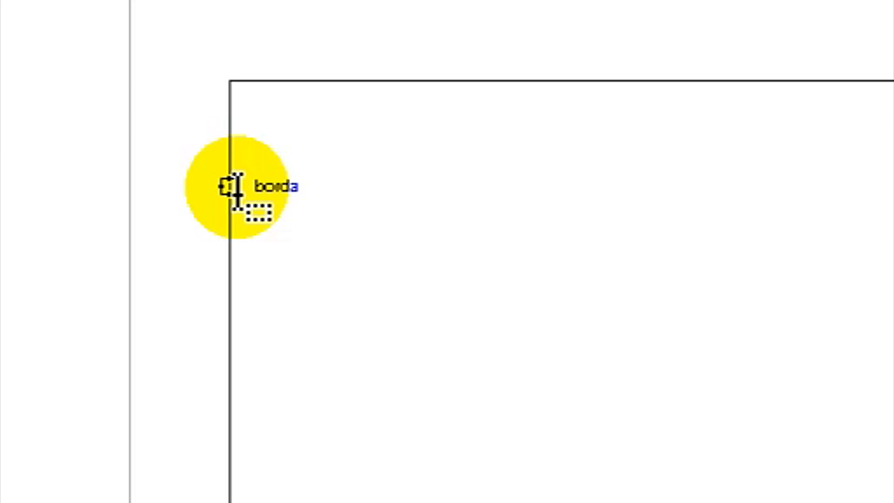
# Make the curve's interior a paragraph text frame and paste the copied Lorem ipsum text into it.
pyautogui.click(236, 186)
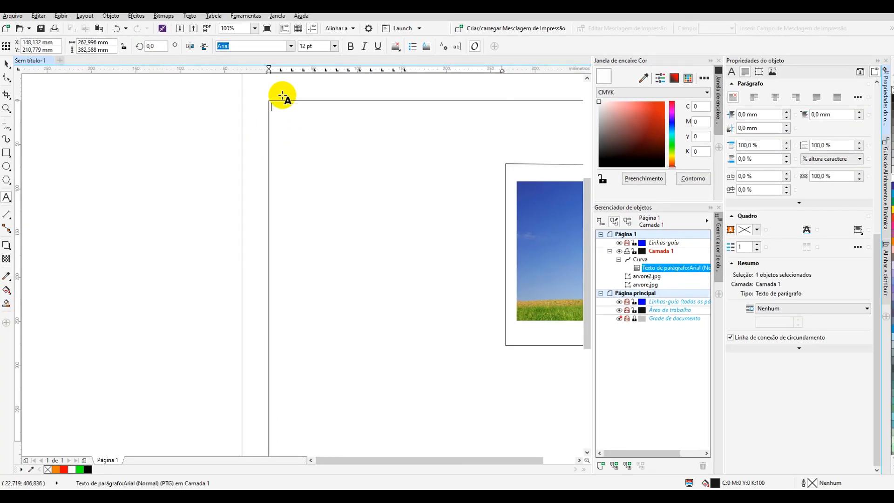
pyautogui.scroll(-2, 283, 97)
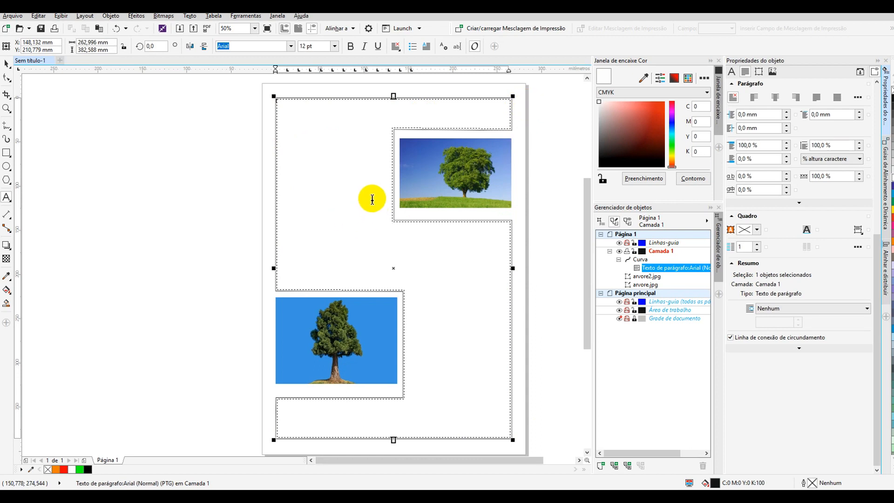
pyautogui.click(359, 191)
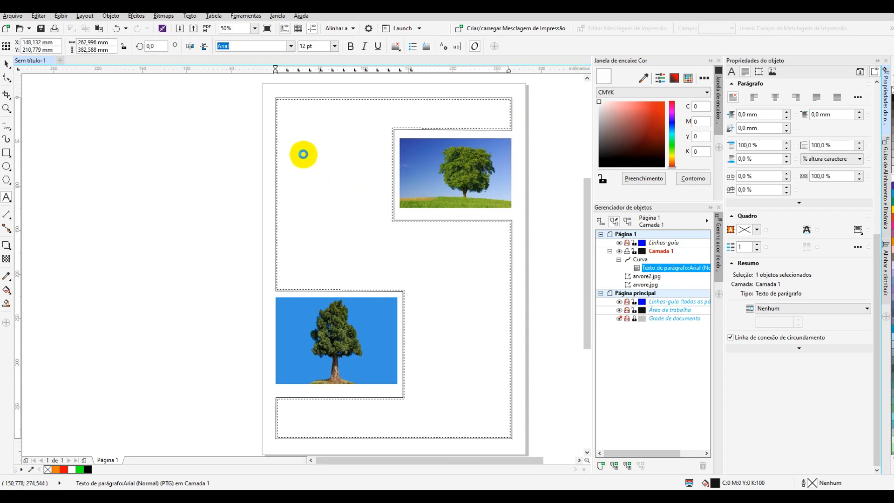
pyautogui.hotkey('ctrl', 'v')
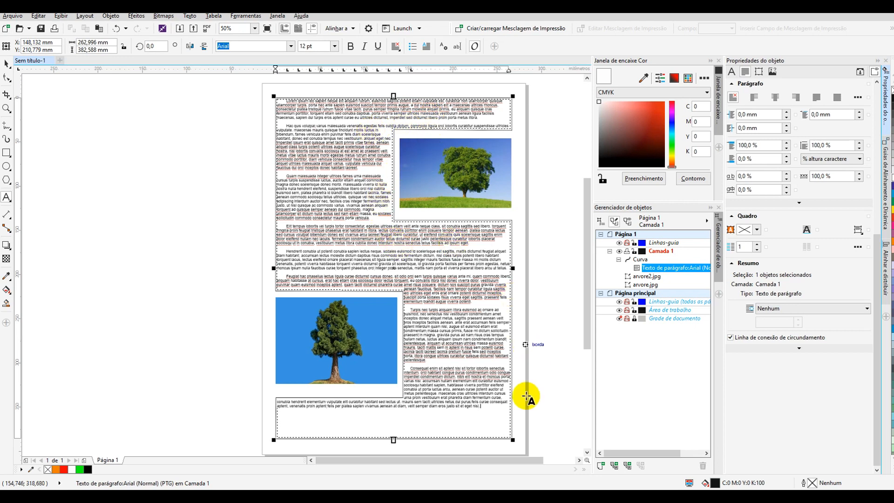
# Set the outline width of the curve around the text to Nenhum and preview the page full screen.
pyautogui.click(7, 61)
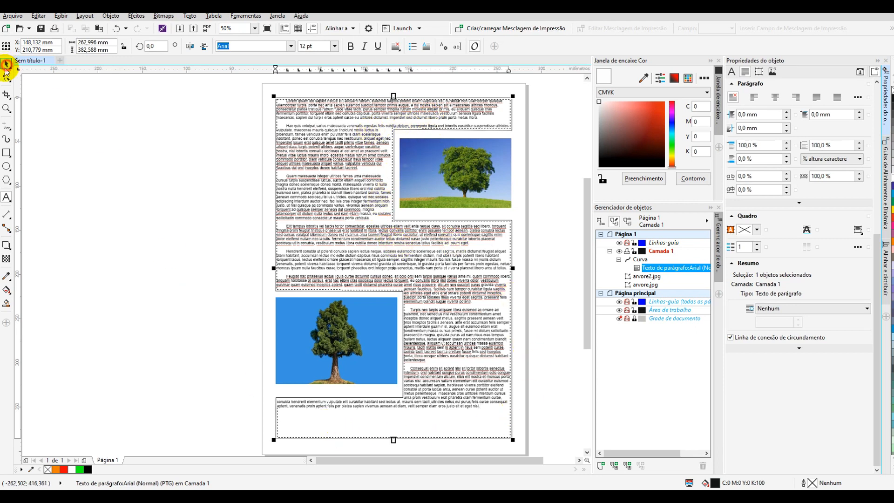
pyautogui.click(295, 179)
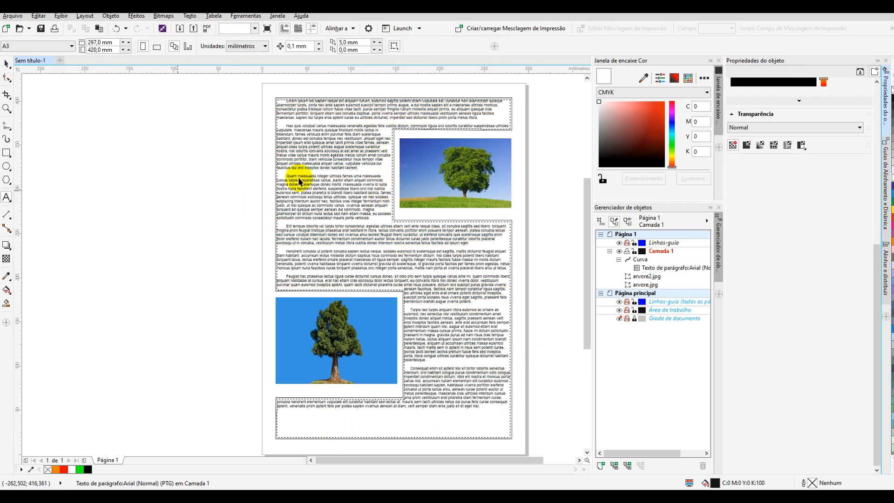
pyautogui.click(276, 99)
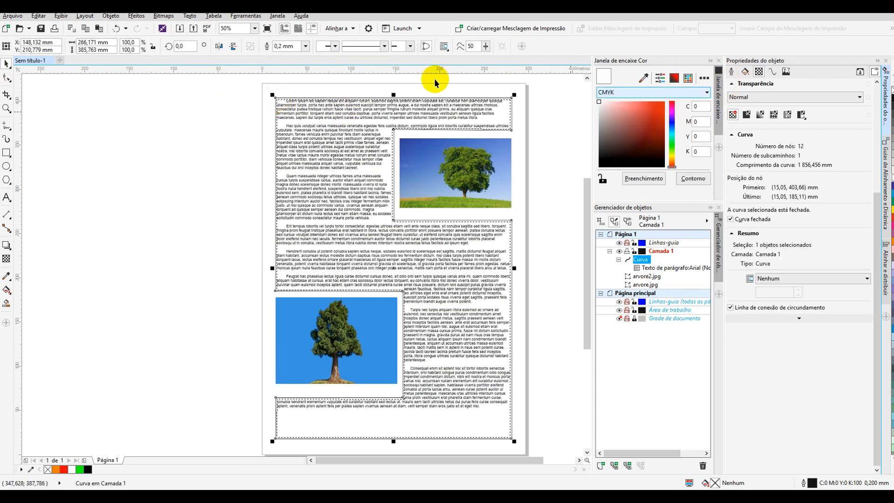
pyautogui.scroll(2, 274, 99)
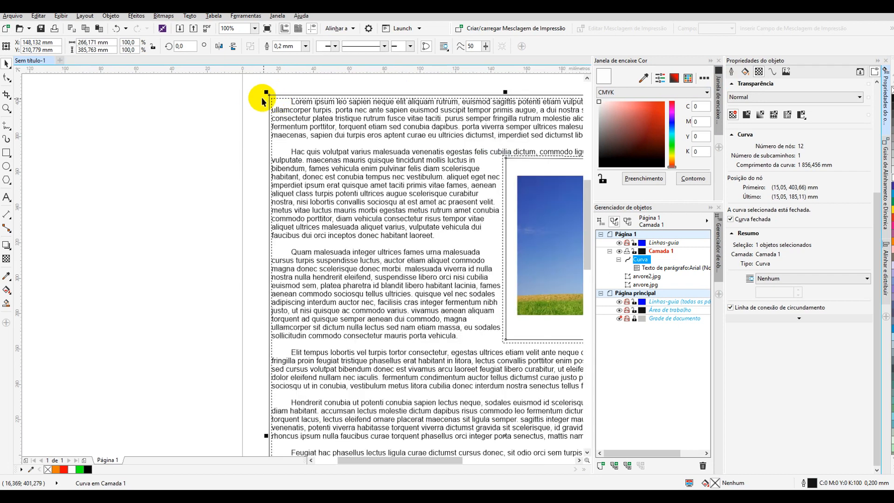
pyautogui.click(269, 96)
pyautogui.click(269, 95)
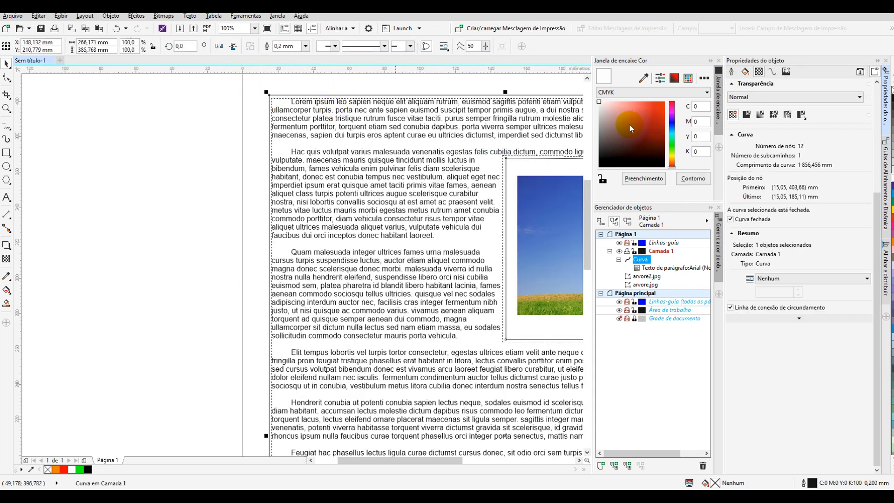
pyautogui.click(731, 72)
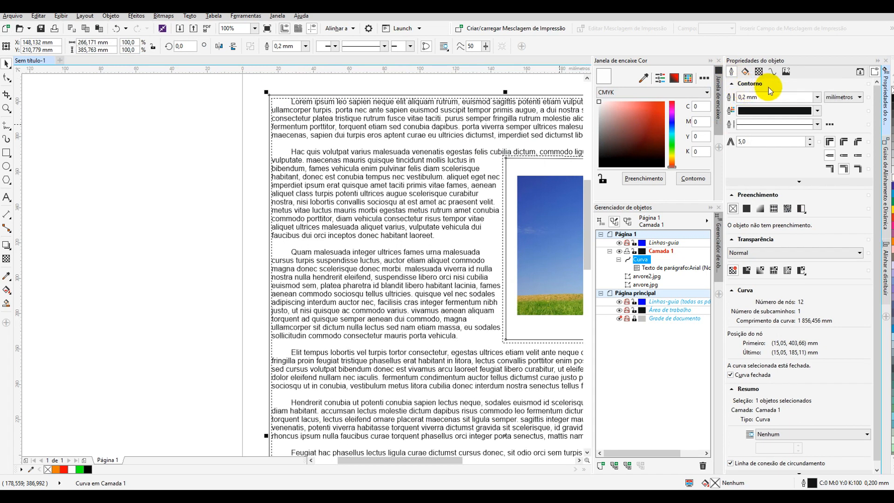
pyautogui.click(817, 97)
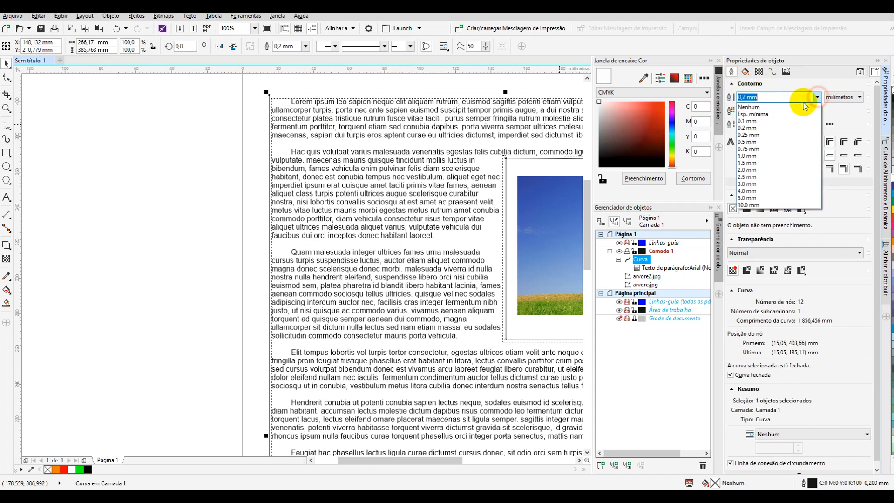
pyautogui.click(755, 113)
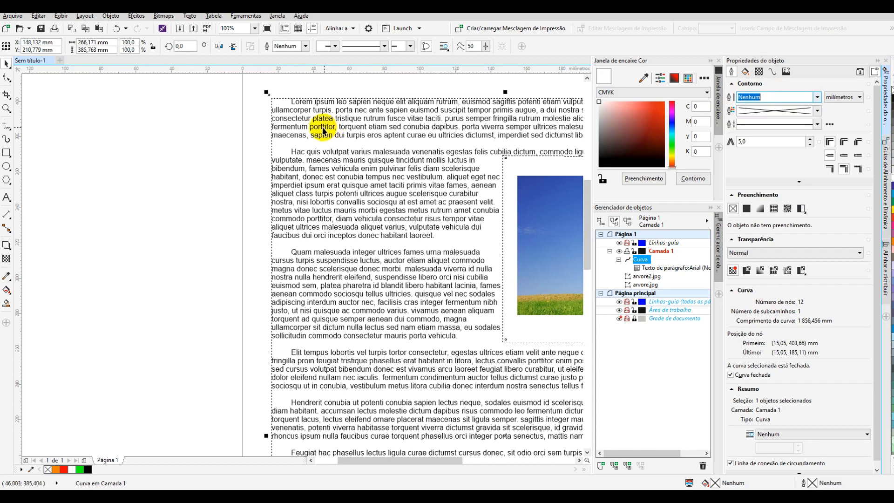
pyautogui.click(318, 95)
pyautogui.scroll(-2, 294, 90)
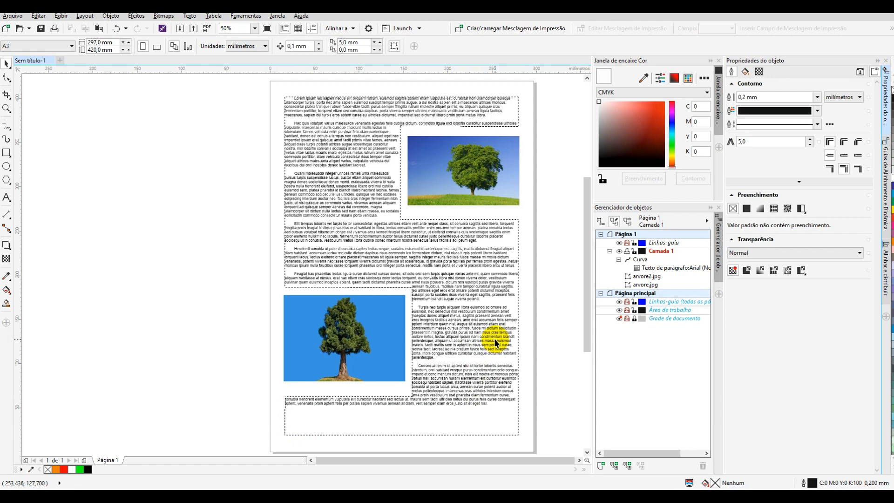
pyautogui.press('F9')
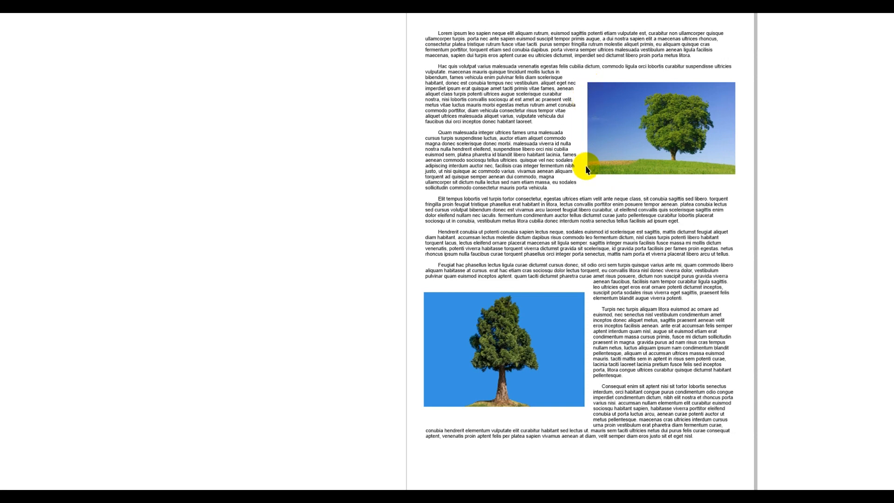
pyautogui.click(566, 167)
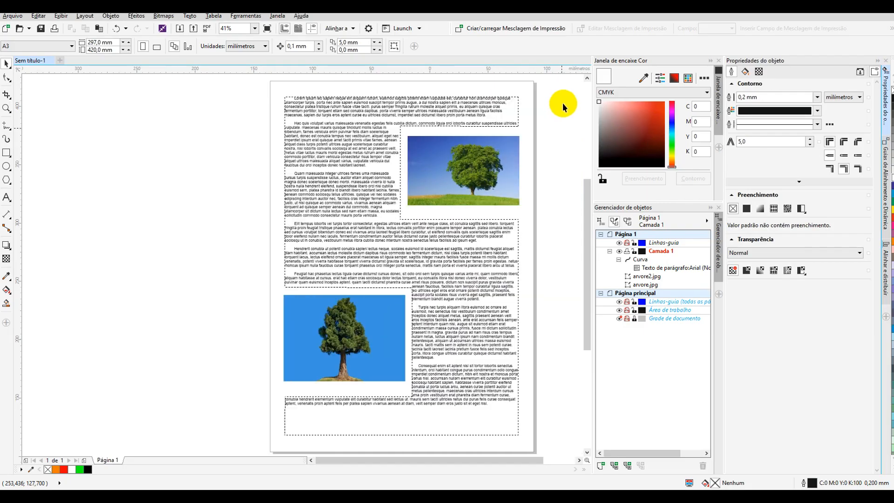
# Apply full justification to the paragraph text inside the curve and preview the page full screen.
pyautogui.click(406, 114)
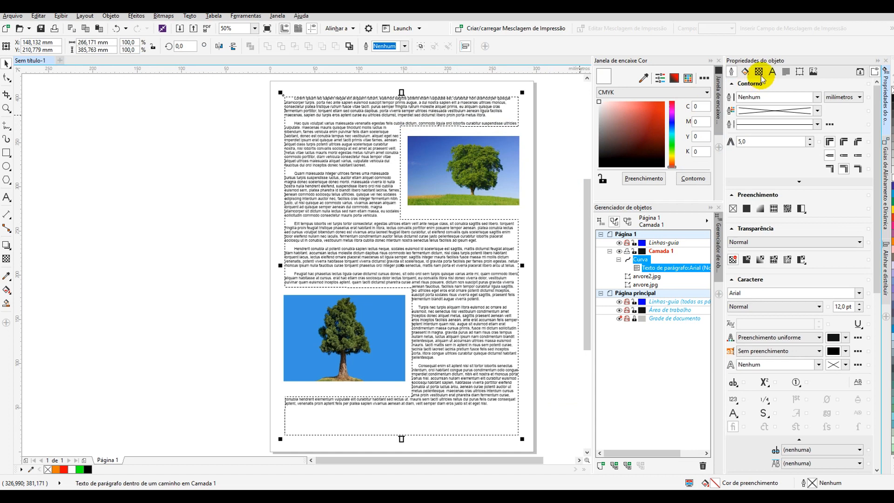
pyautogui.click(786, 72)
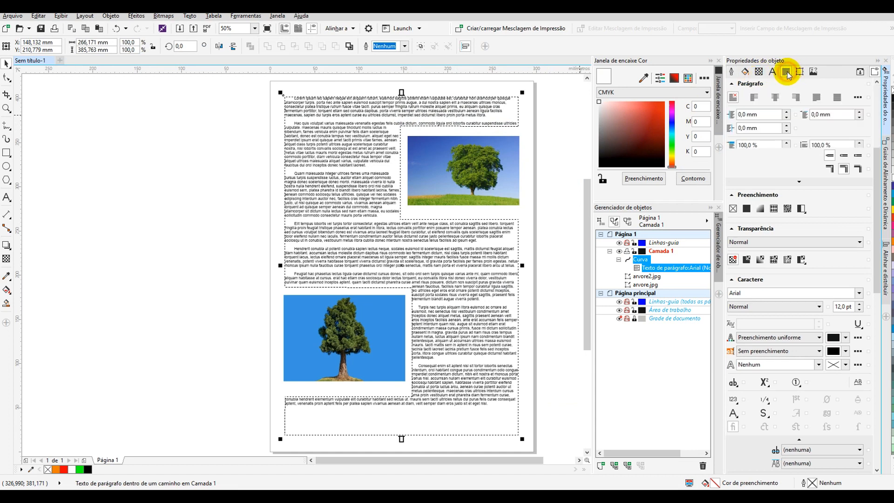
pyautogui.click(817, 98)
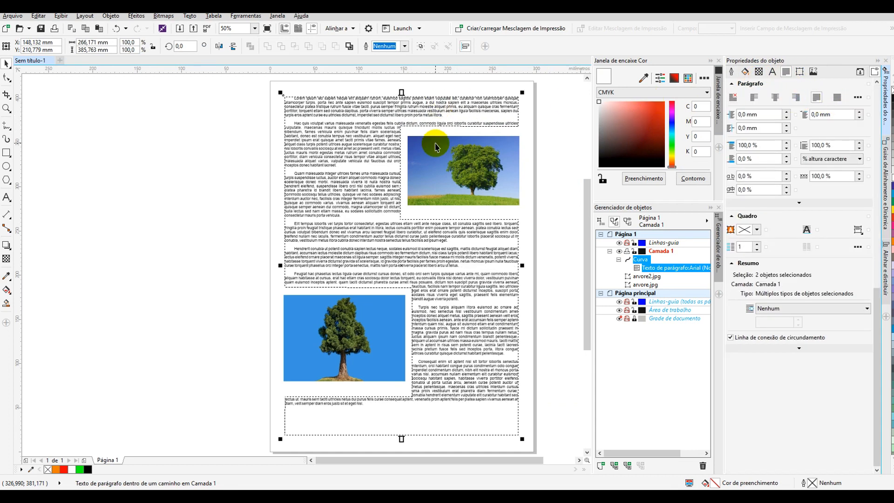
pyautogui.press('F9')
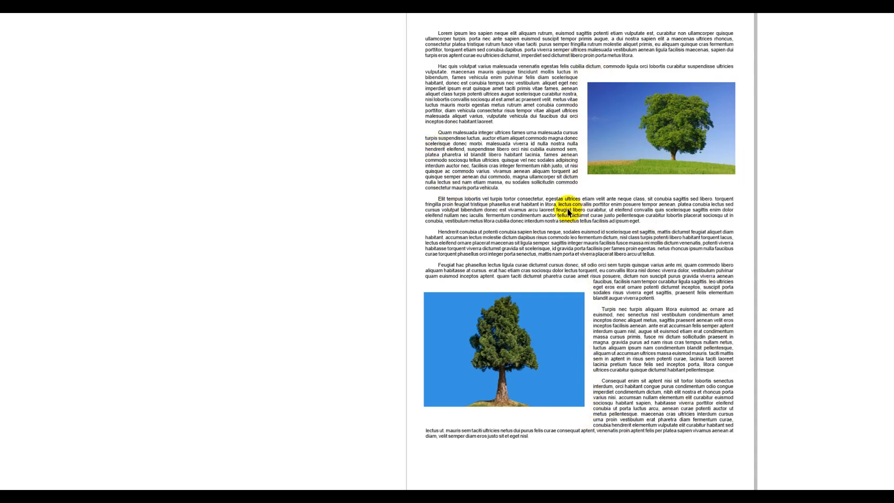
pyautogui.click(527, 359)
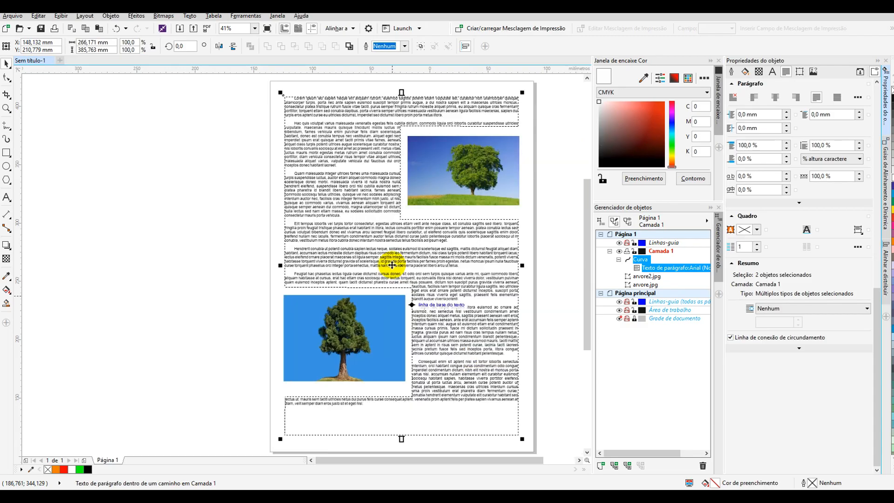
# Paste the "Foto: Árvore" caption below the arvore.jpg image and scale it down to about 16.8 pt.
pyautogui.hotkey('ctrl', 'v')
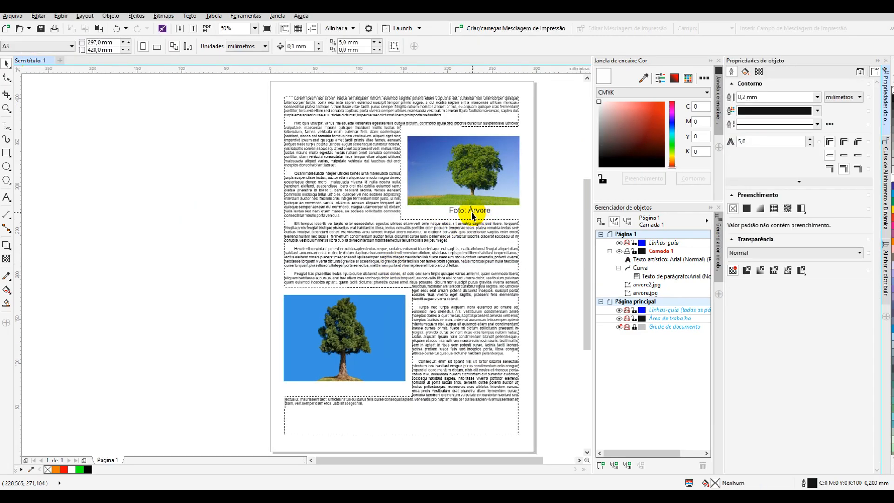
pyautogui.scroll(3, 471, 212)
pyautogui.scroll(2, 471, 211)
pyautogui.click(531, 212)
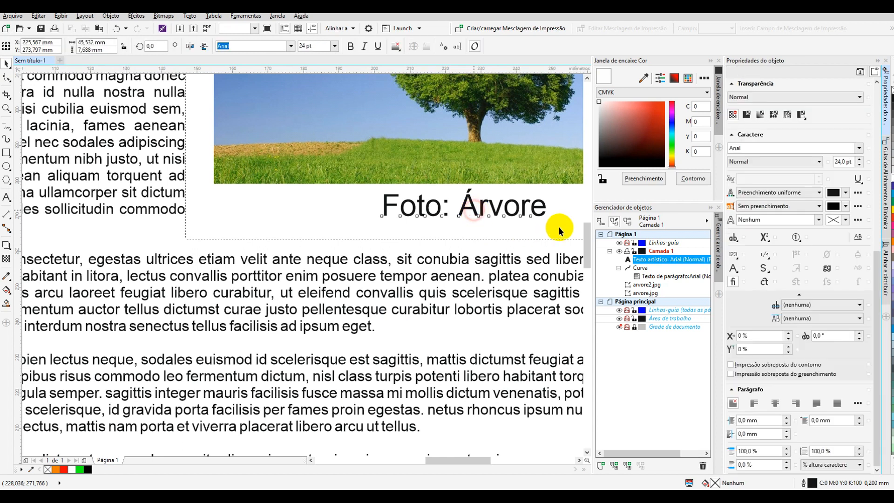
pyautogui.moveTo(535, 221); pyautogui.dragTo(467, 190)
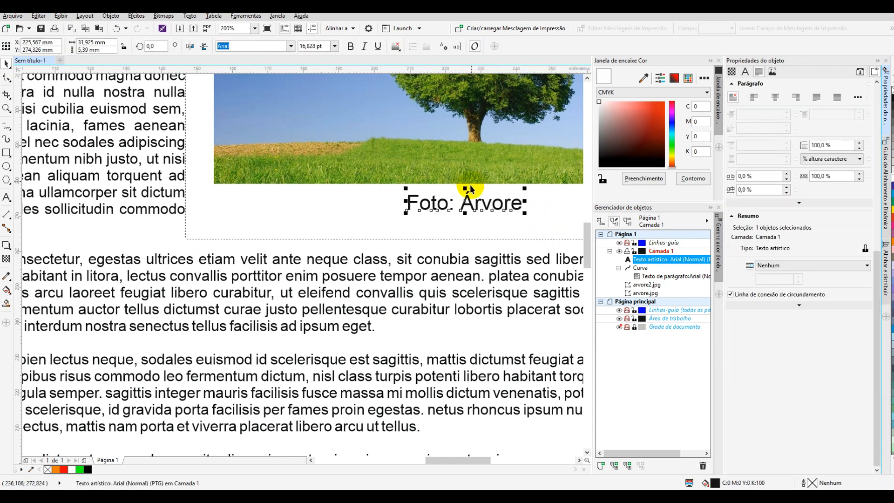
# Center the "Foto: Árvore" caption horizontally with the arvore.jpg image and deselect both.
pyautogui.scroll(-2, 315, 285)
pyautogui.keyDown('shift'); pyautogui.click(406, 197); pyautogui.keyUp('shift')
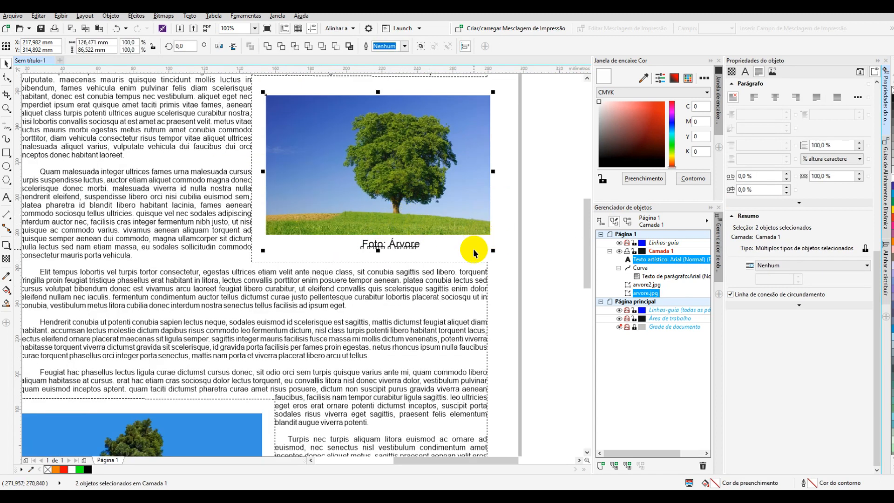
pyautogui.press('c')
pyautogui.click(519, 233)
pyautogui.scroll(-2, 473, 247)
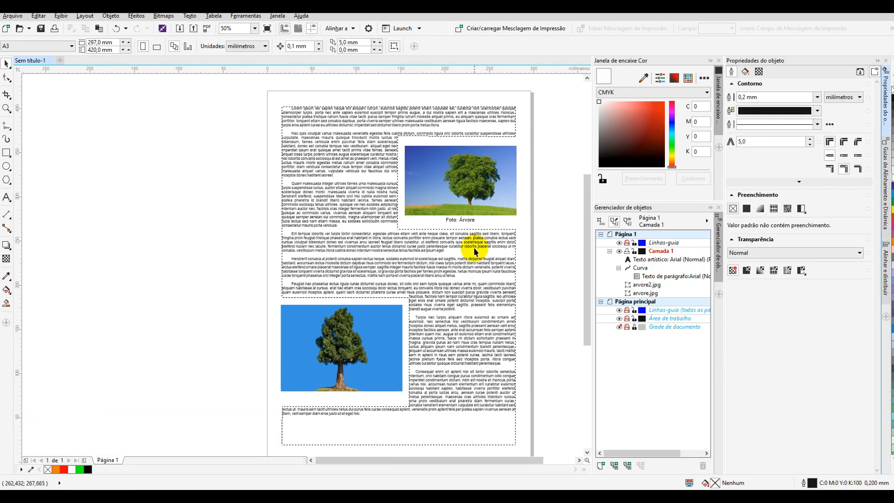
# Place a copy of the caption centered below the arvore2.jpg image and preview the page full screen.
pyautogui.moveTo(463, 219); pyautogui.dragTo(347, 399)
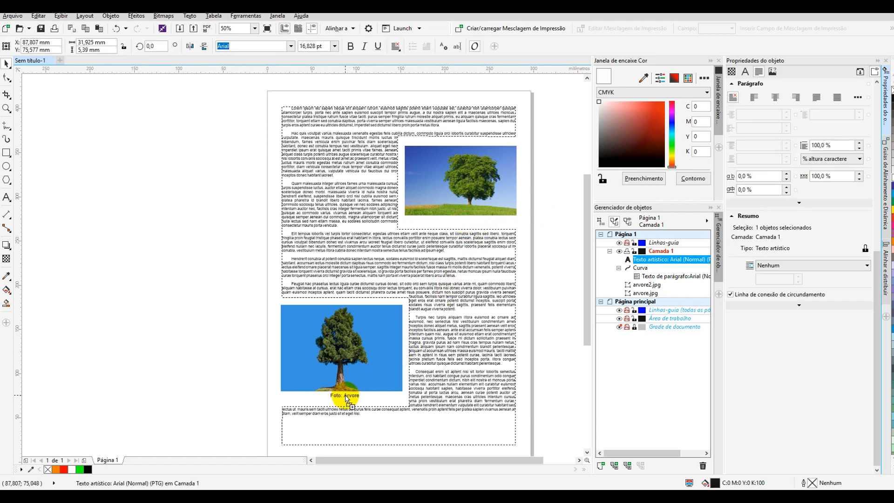
pyautogui.rightClick(346, 399)
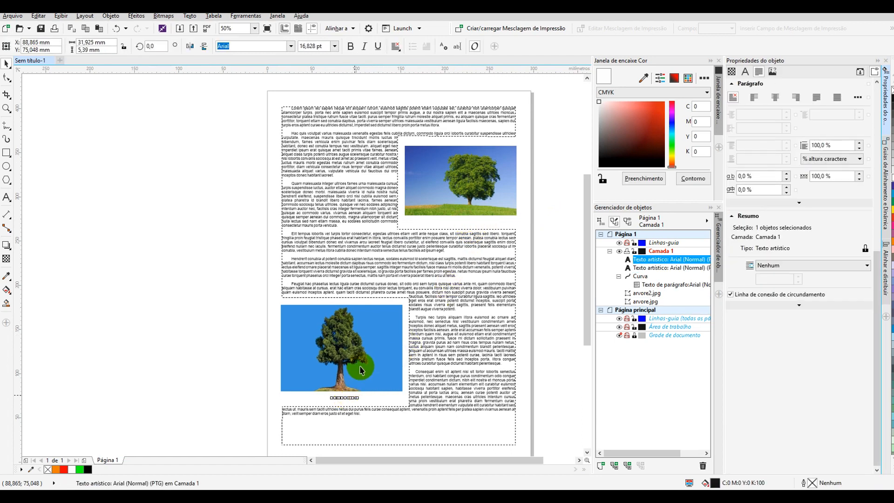
pyautogui.keyDown('shift'); pyautogui.click(359, 365); pyautogui.keyUp('shift')
pyautogui.click(178, 335)
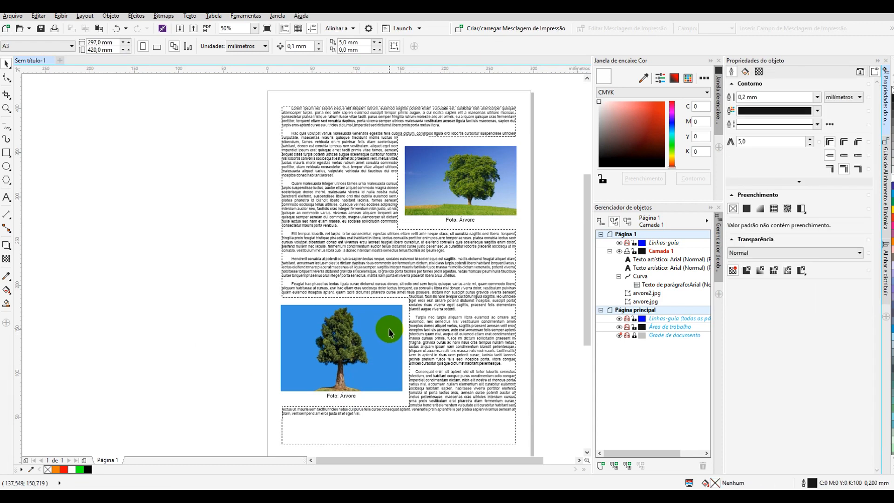
pyautogui.press('F9')
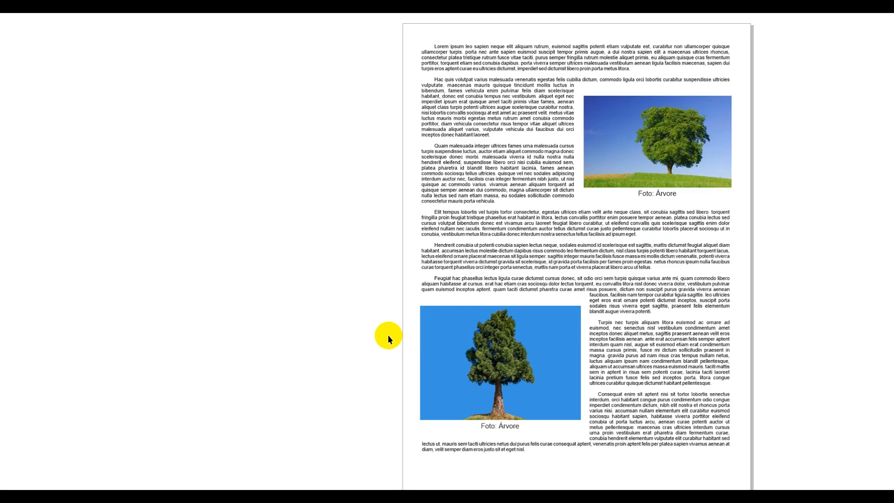
# Increase the font size of the paragraph text inside the curve to 13 pt.
pyautogui.click(387, 334)
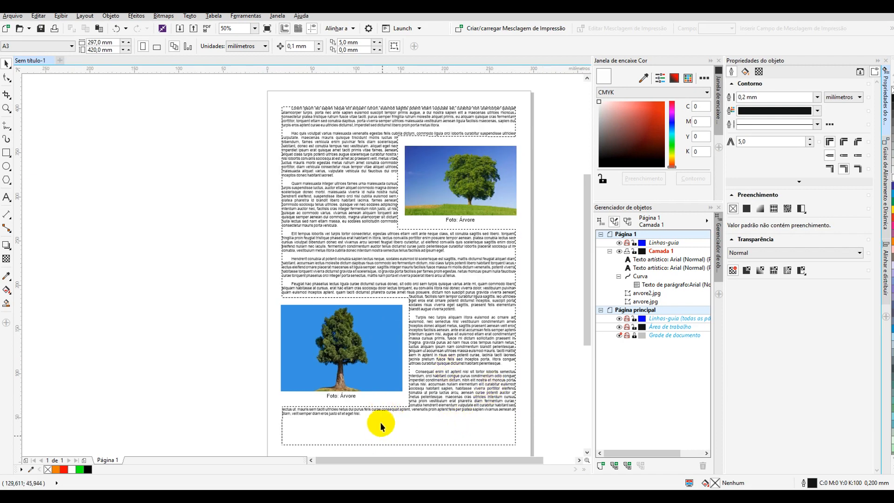
pyautogui.scroll(-1, 410, 405)
pyautogui.scroll(1, 439, 369)
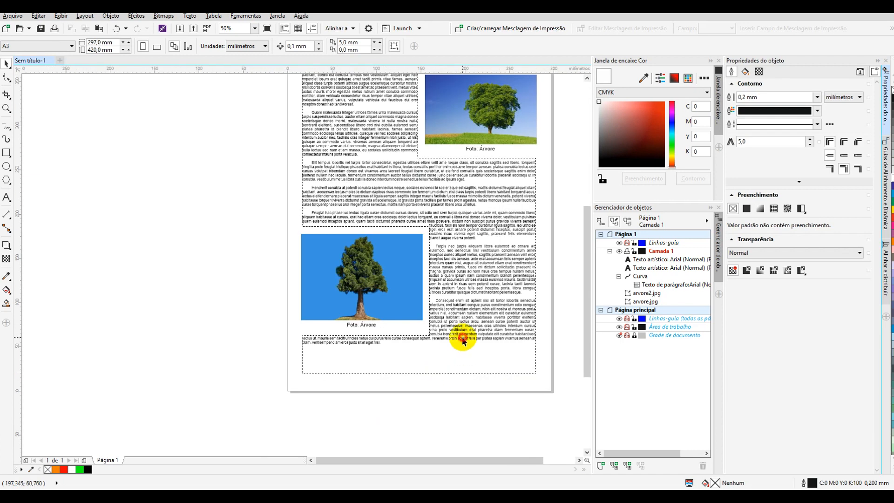
pyautogui.click(542, 330)
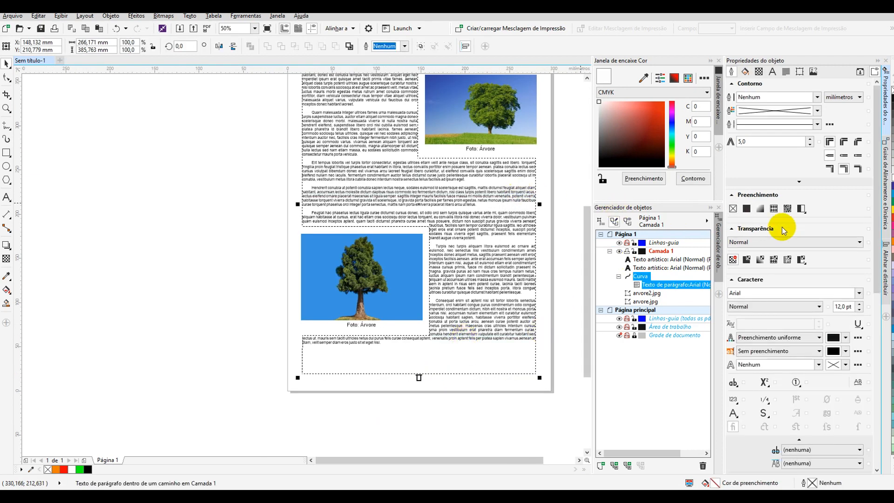
pyautogui.click(859, 305)
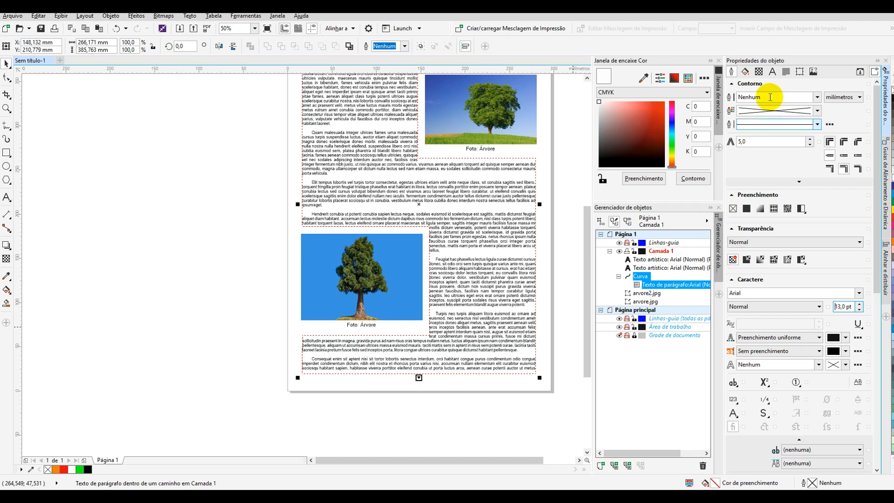
# Reduce the line spacing of the paragraph text inside the curve to 95% and deselect it.
pyautogui.click(785, 71)
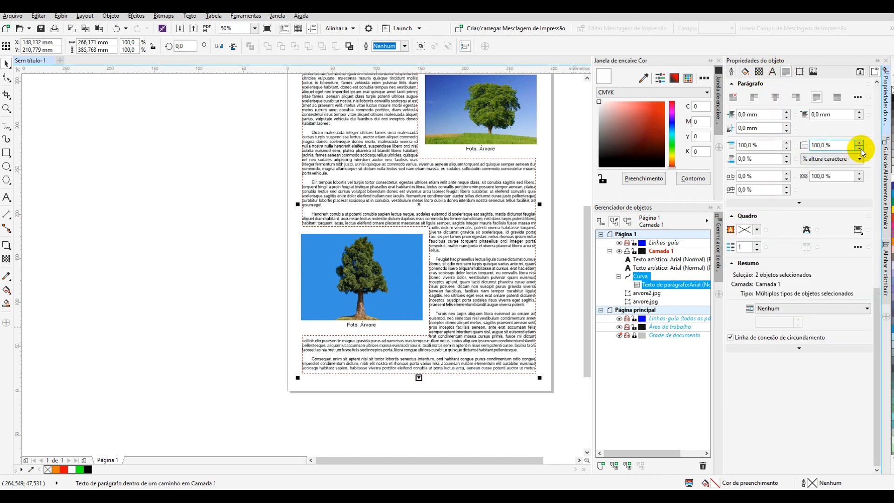
pyautogui.click(860, 149)
pyautogui.click(860, 149)
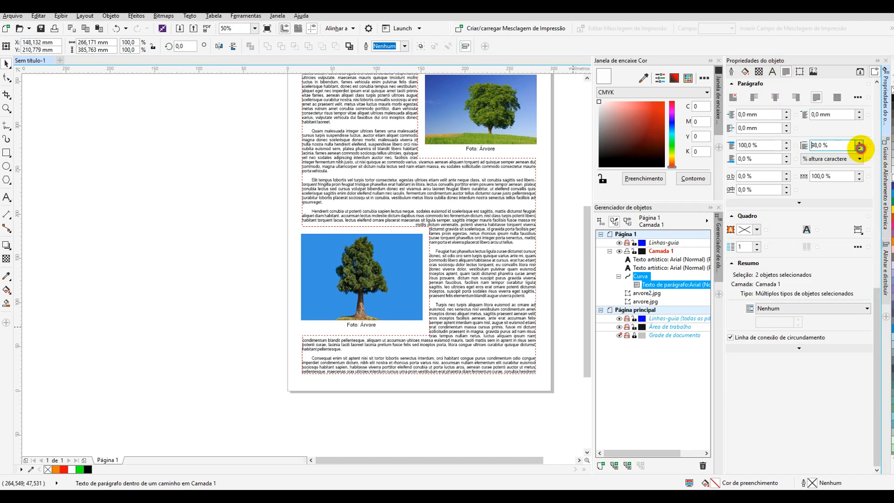
pyautogui.click(860, 148)
pyautogui.click(859, 148)
pyautogui.click(860, 149)
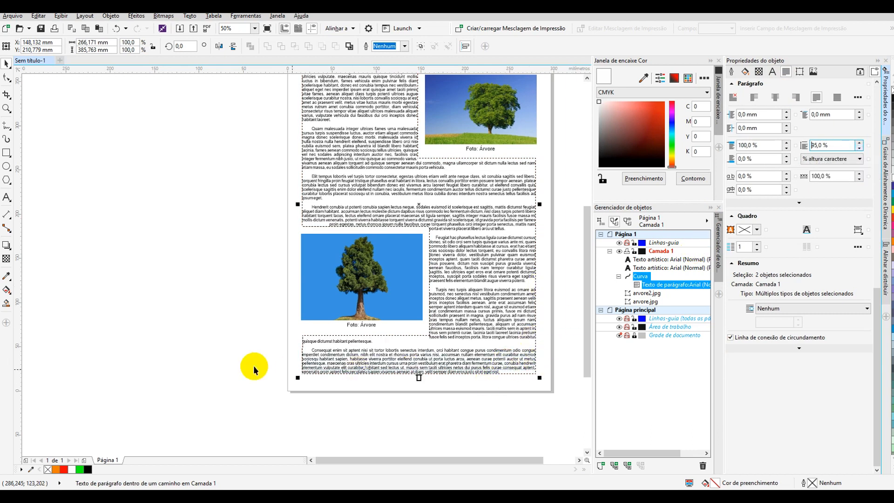
pyautogui.click(225, 274)
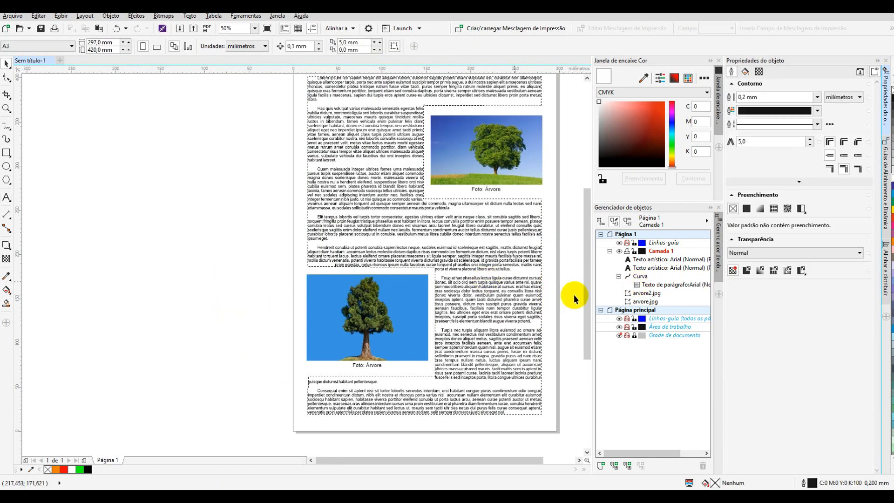
pyautogui.moveTo(588, 270); pyautogui.dragTo(587, 257)
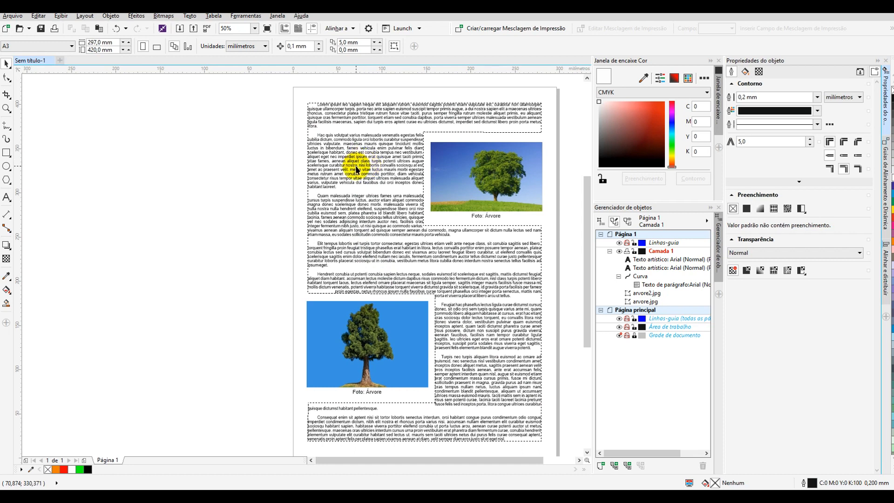
# Convert the paragraph text inside the curve to curves and deselect it.
pyautogui.click(336, 143)
pyautogui.rightClick(329, 139)
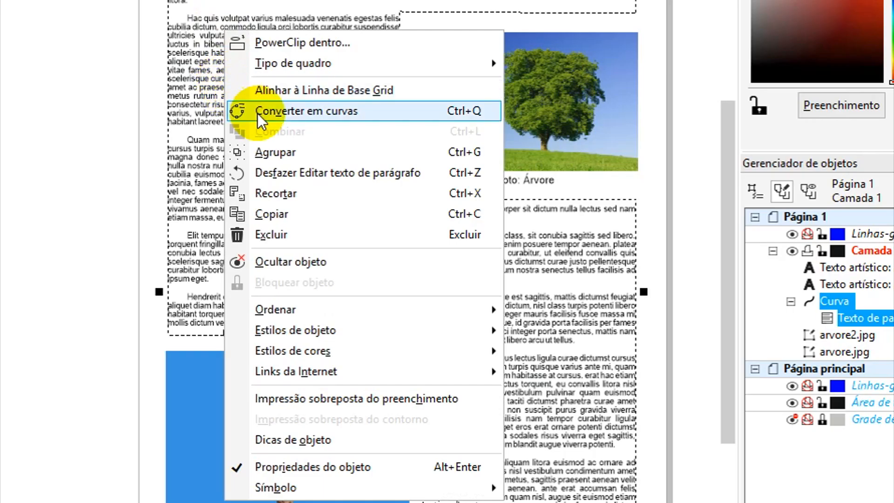
pyautogui.click(362, 114)
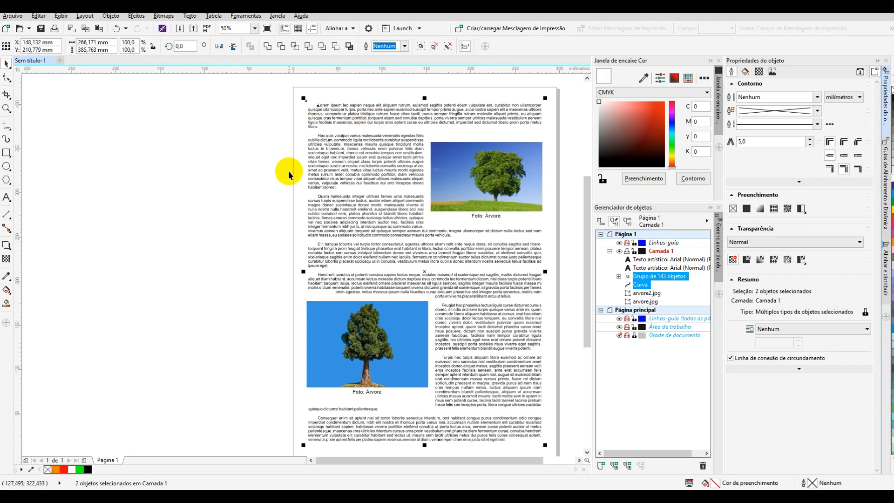
pyautogui.click(248, 238)
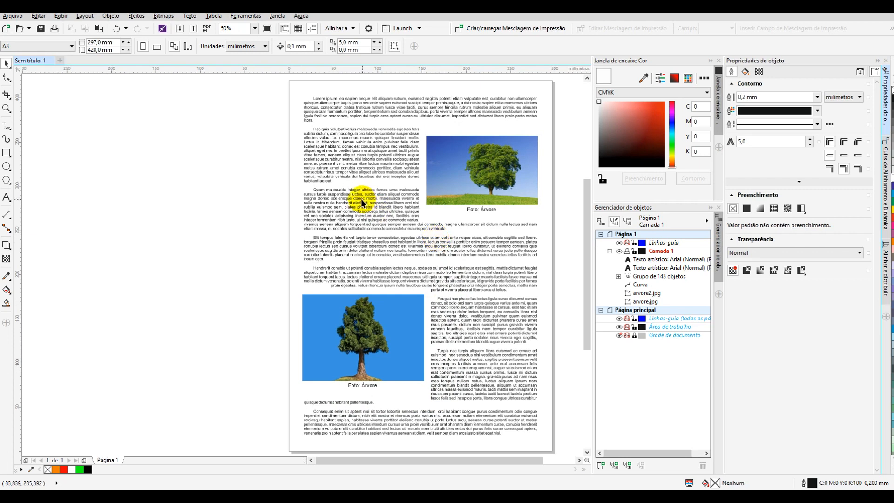
# Create a new landscape A4 document and place arvore2.jpg near the page centre at about 166 by 119 mm.
pyautogui.hotkey('ctrl', 'n')
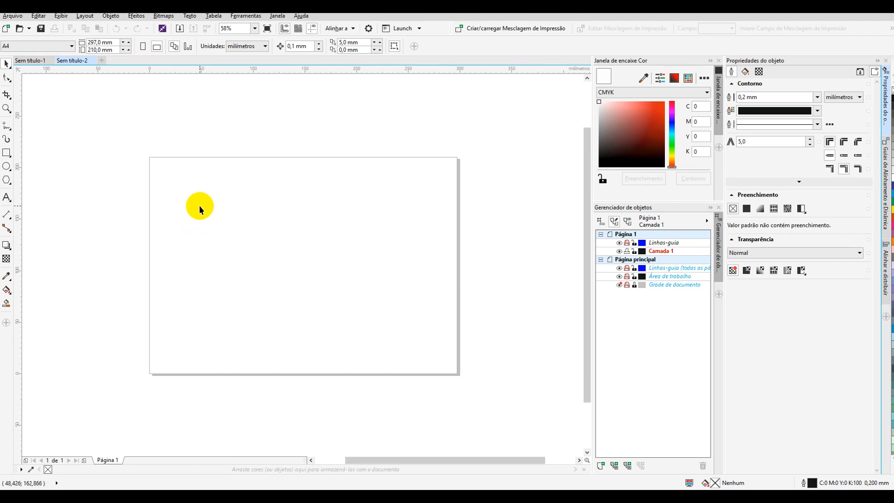
pyautogui.hotkey('ctrl', 'i')
pyautogui.doubleClick(583, 123)
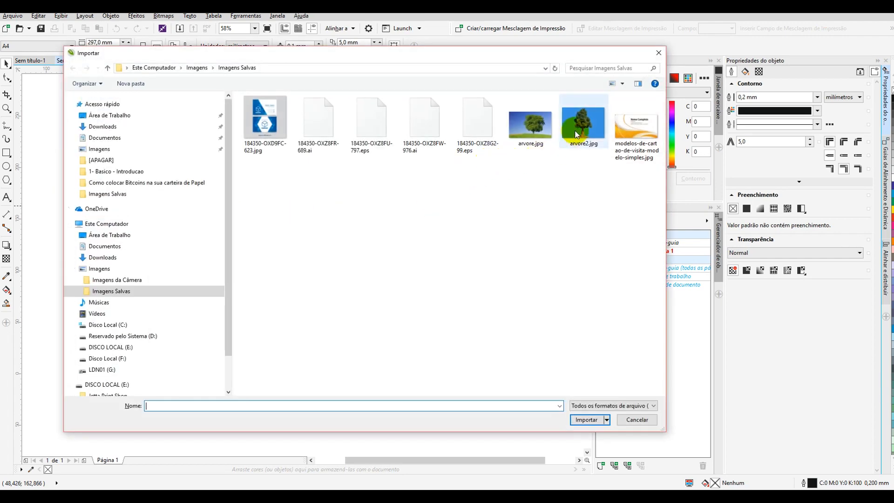
pyautogui.moveTo(260, 161); pyautogui.dragTo(440, 322)
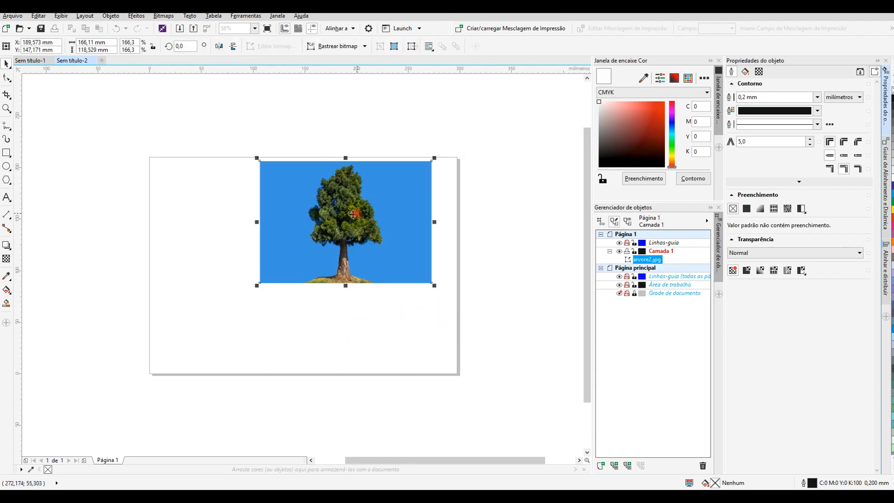
pyautogui.moveTo(358, 213); pyautogui.dragTo(326, 253)
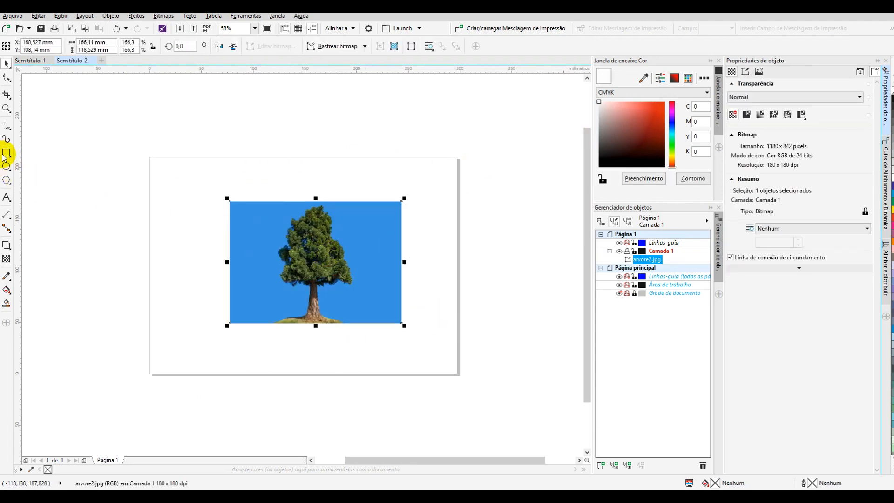
# Crop the arvore2.jpg image tightly around the tree and enlarge it to about 111 by 185 mm, centred on the page.
pyautogui.click(6, 94)
pyautogui.moveTo(277, 202); pyautogui.dragTo(347, 316)
pyautogui.doubleClick(379, 289)
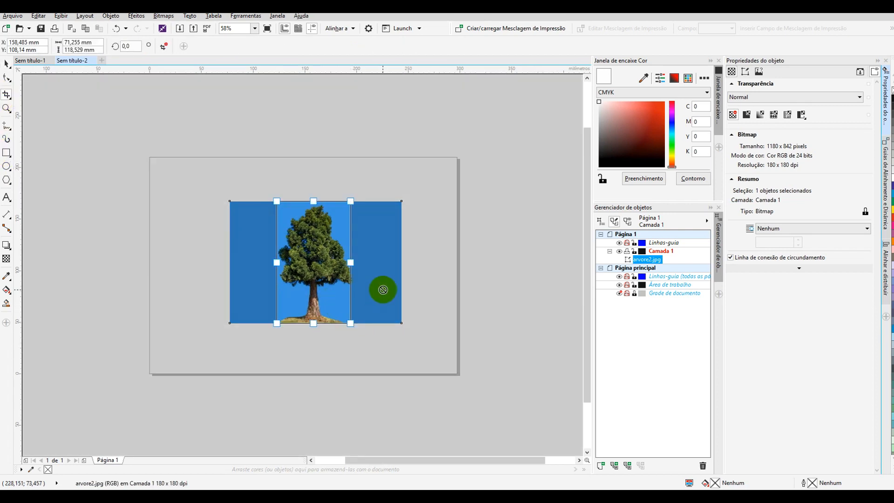
pyautogui.click(7, 63)
pyautogui.moveTo(340, 326); pyautogui.dragTo(363, 363)
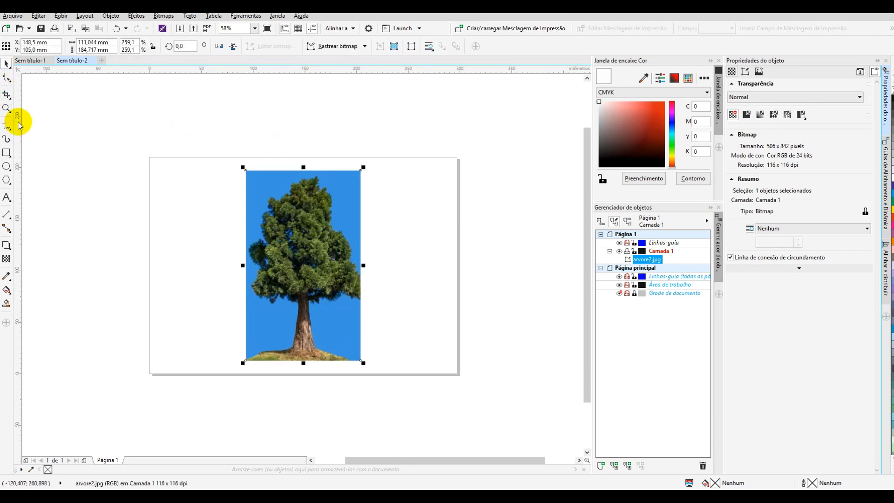
# Add two vertical guidelines that divide the 297 mm wide page into thirds, with the second at 198 mm.
pyautogui.moveTo(17, 120); pyautogui.dragTo(150, 209)
pyautogui.click(47, 41)
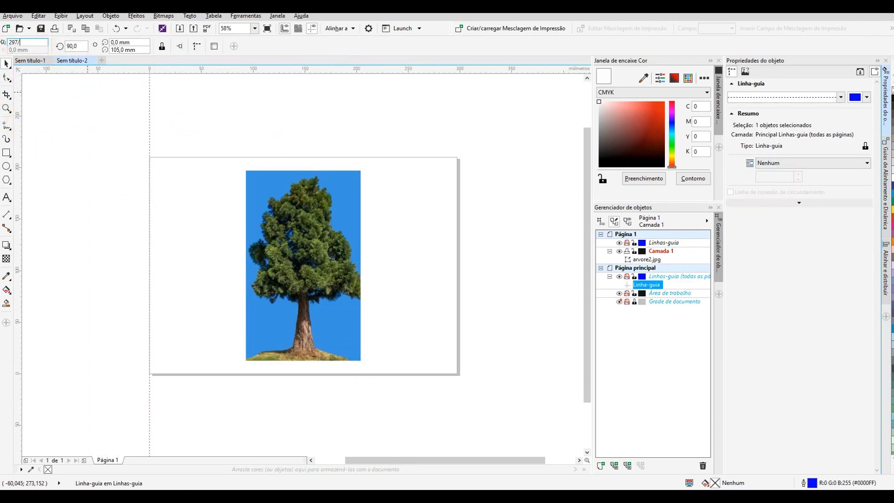
pyautogui.moveTo(17, 98); pyautogui.dragTo(457, 238)
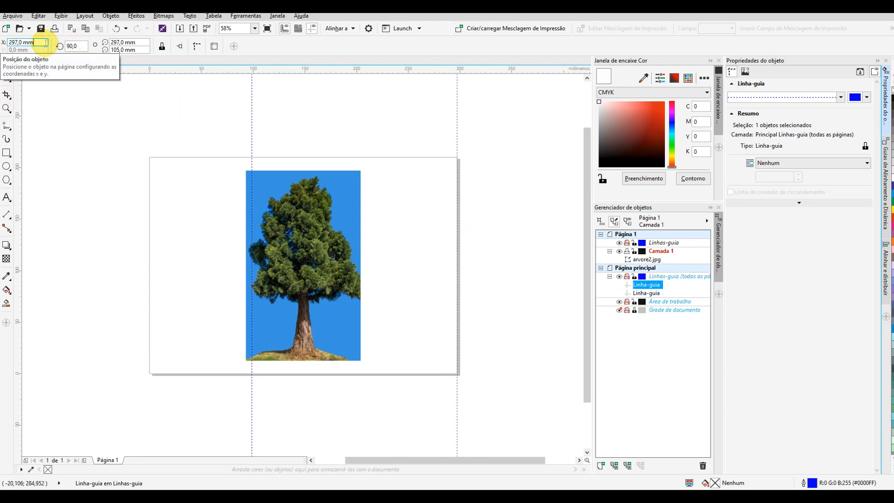
pyautogui.press('Return')
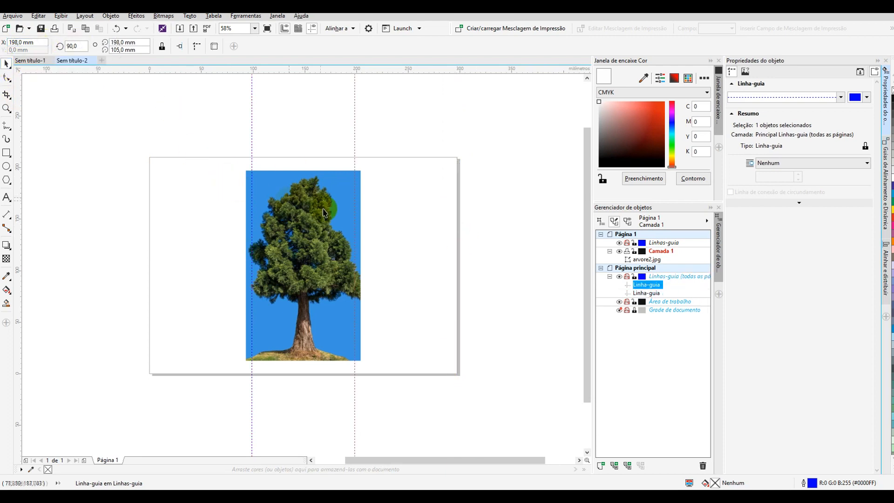
# Crop the sides of the tree image so it fits between the two vertical guidelines, and deselect it.
pyautogui.click(360, 249)
pyautogui.click(7, 94)
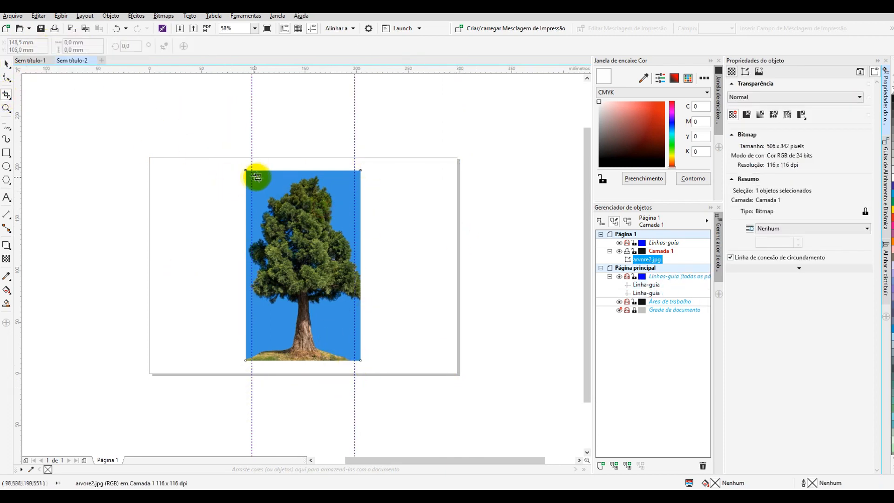
pyautogui.moveTo(257, 170); pyautogui.dragTo(358, 367)
pyautogui.press('Return')
pyautogui.click(7, 62)
pyautogui.click(176, 143)
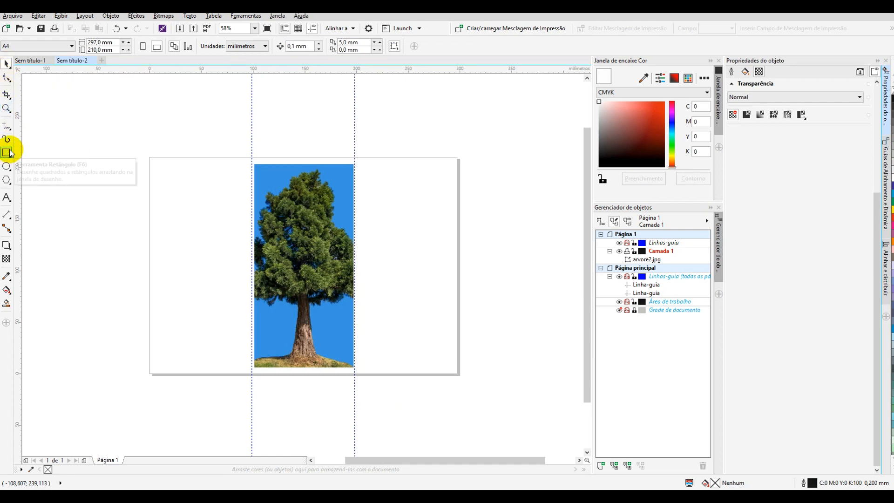
# Place the lorem ipsum text from Bloco de notas in a paragraph frame about 87 by 194 mm in the page's left third.
pyautogui.click(605, 487)
pyautogui.hotkey('alt', 'Tab')
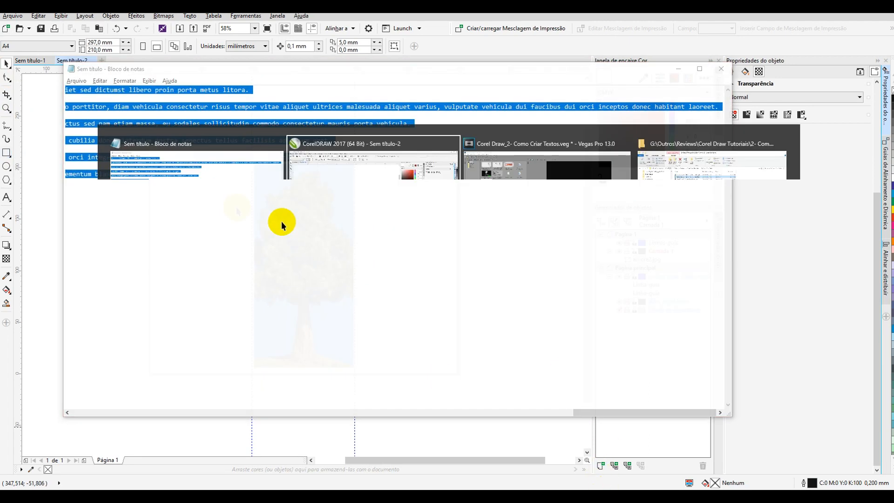
pyautogui.click(6, 197)
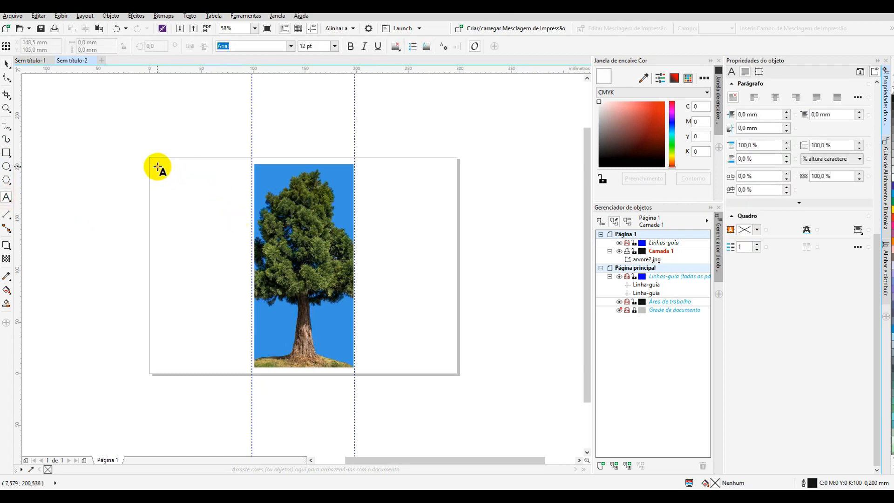
pyautogui.moveTo(158, 166); pyautogui.dragTo(248, 367)
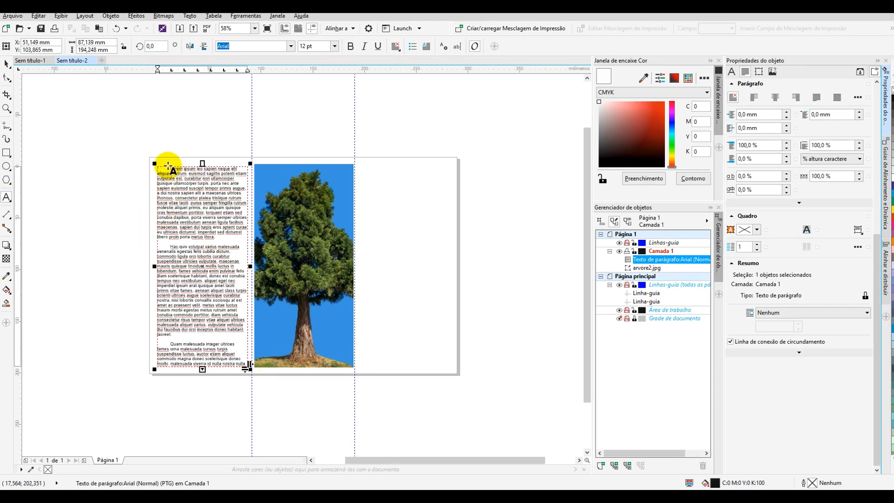
# Try to extend the paragraph text frame below the page to about 238 mm high, and undo the change.
pyautogui.click(243, 29)
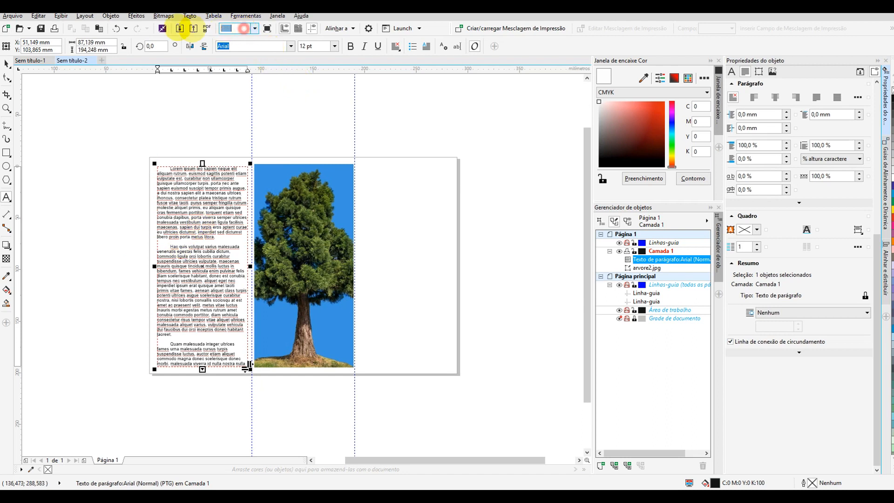
pyautogui.write('92')
pyautogui.press('Return')
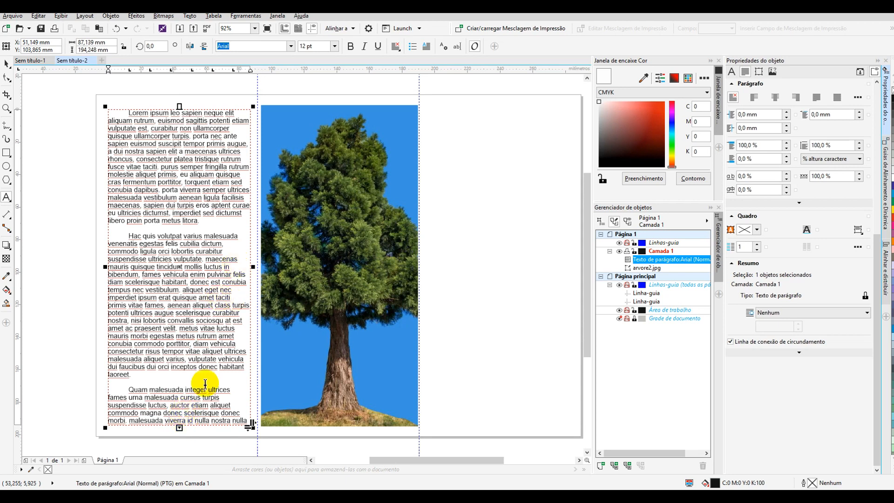
pyautogui.scroll(-3, 199, 340)
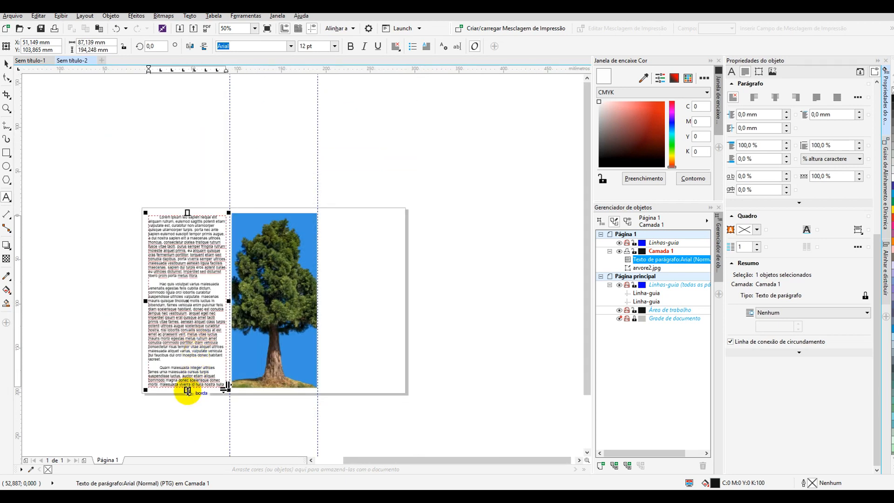
pyautogui.moveTo(187, 390); pyautogui.dragTo(186, 428)
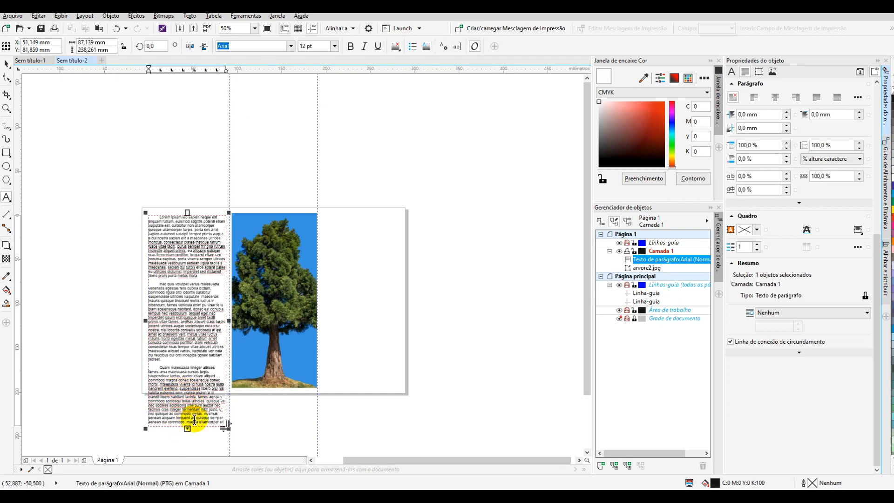
pyautogui.hotkey('ctrl', 'z')
pyautogui.hotkey('ctrl', 'space')
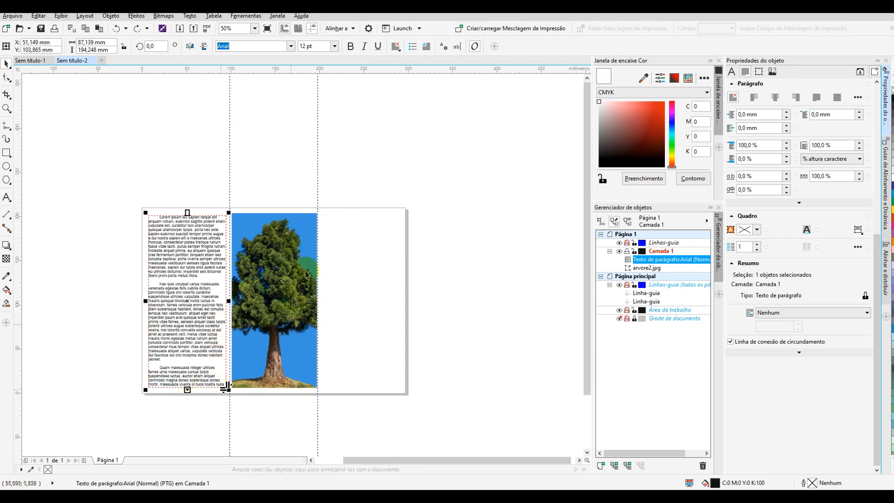
pyautogui.click(396, 384)
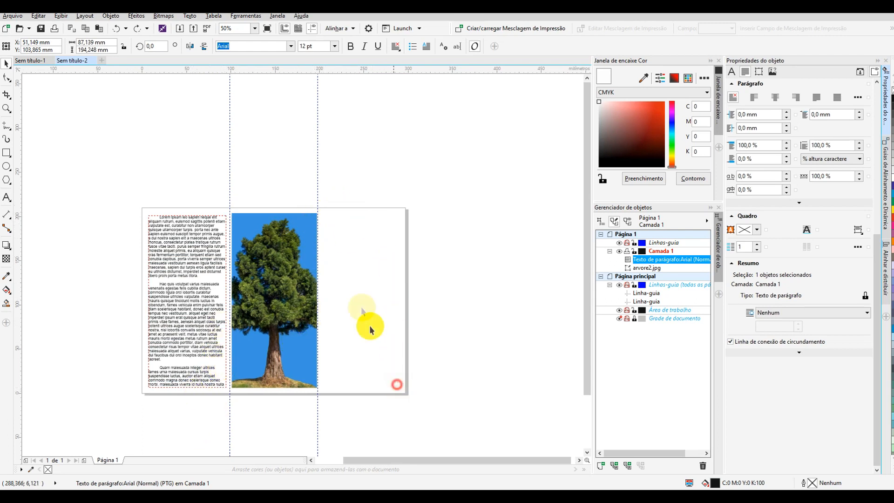
# Continue the overflowing paragraph text in a linked frame drawn in the page's right third, beside the tree image.
pyautogui.click(193, 320)
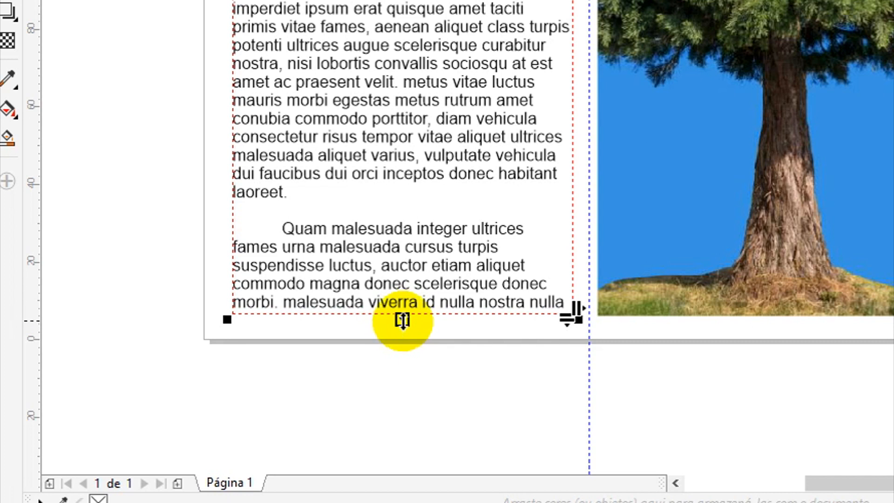
pyautogui.click(402, 320)
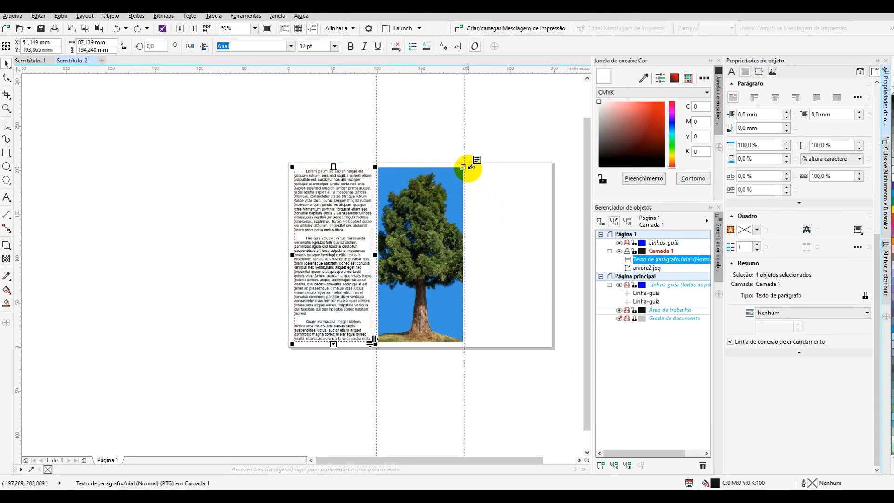
pyautogui.moveTo(469, 167); pyautogui.dragTo(547, 342)
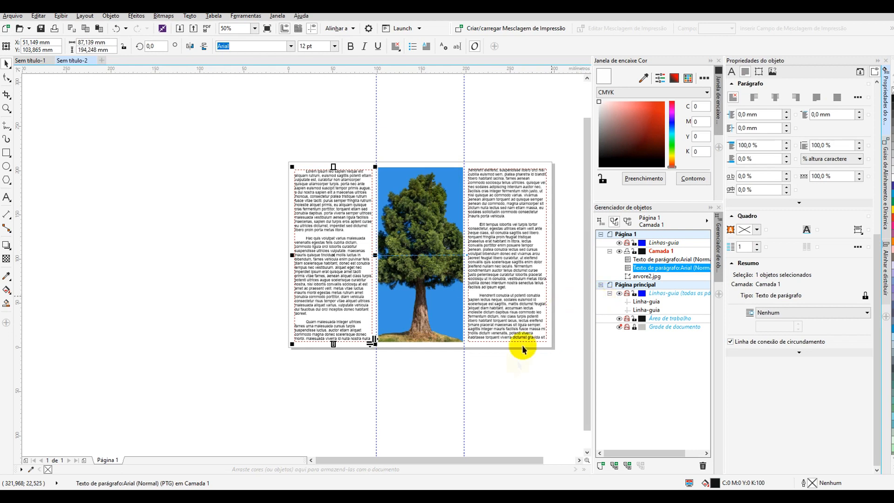
# Examine the link between the two text frames on either side of the tree image.
pyautogui.scroll(1, 459, 279)
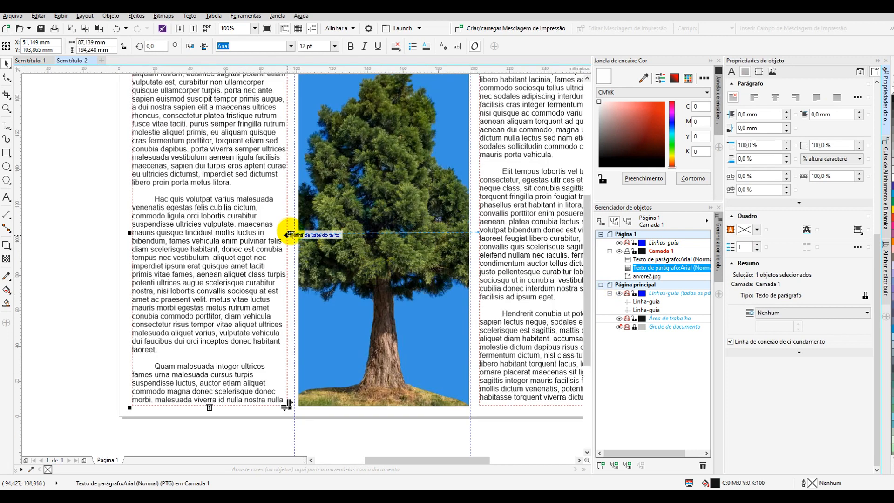
pyautogui.scroll(2, 475, 238)
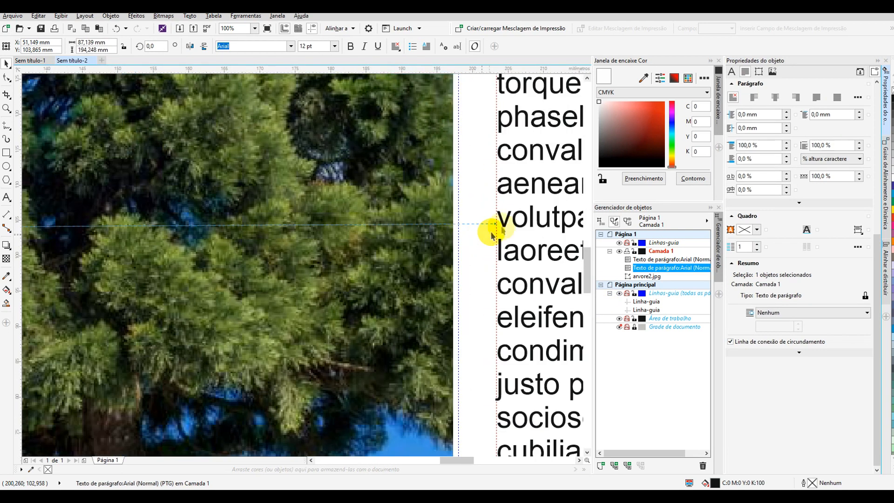
pyautogui.scroll(-2, 496, 228)
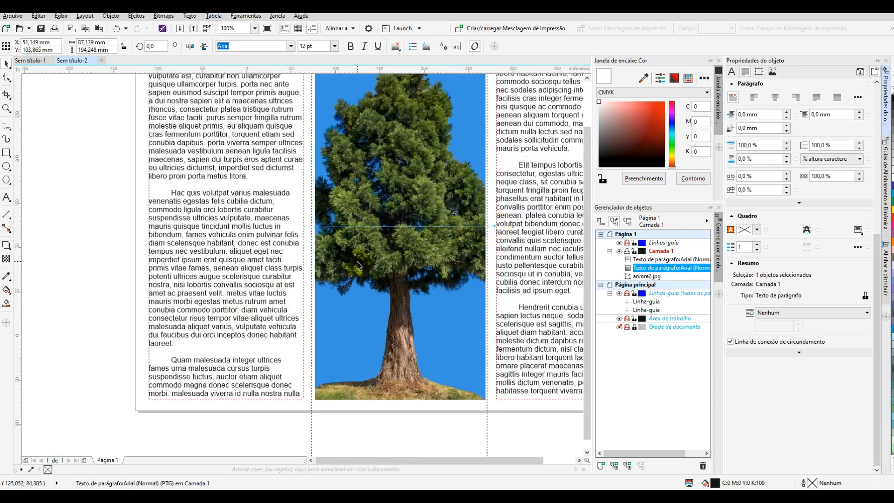
pyautogui.scroll(-1, 358, 263)
pyautogui.click(478, 194)
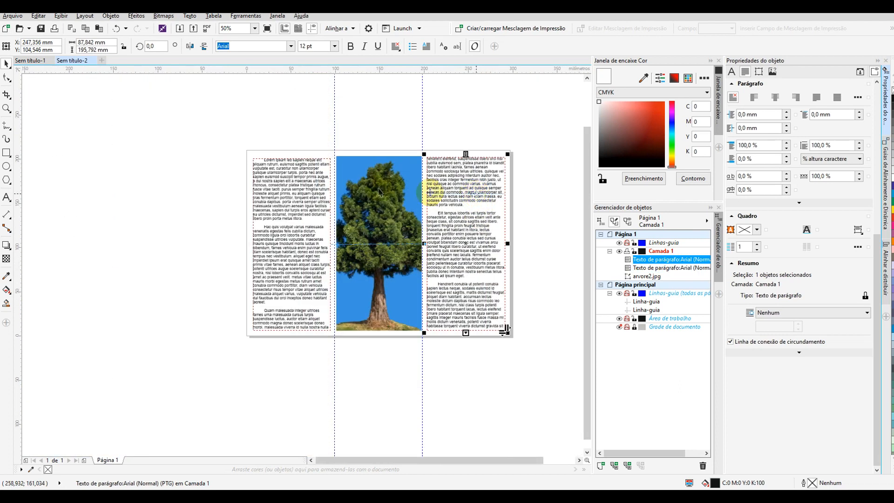
pyautogui.click(278, 222)
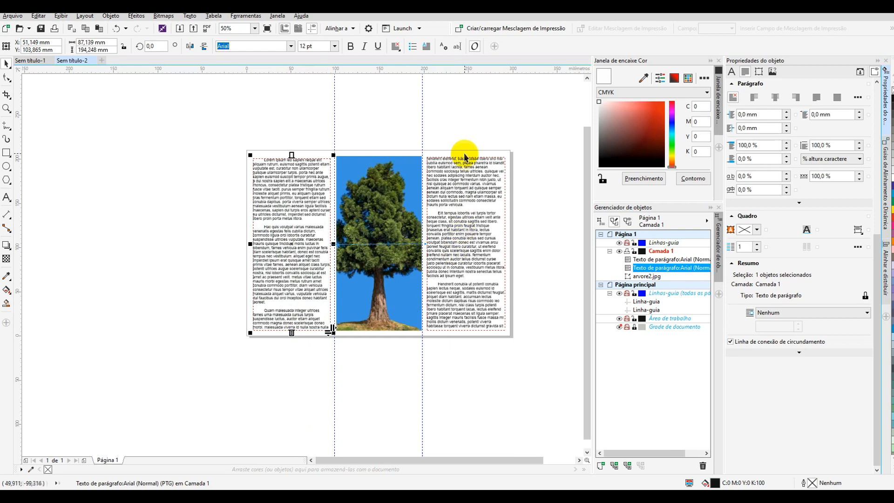
# Add a second page after page 1 and return to page 1.
pyautogui.click(465, 289)
pyautogui.hscroll(2, 405, 335)
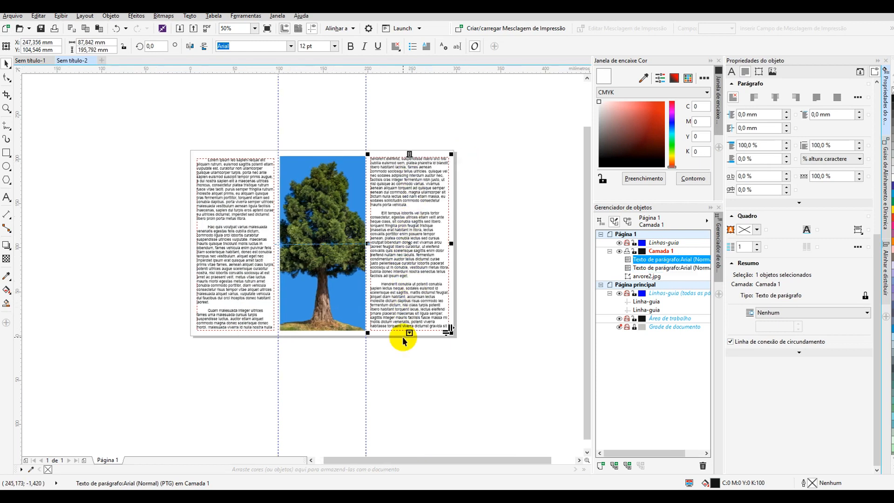
pyautogui.click(85, 461)
pyautogui.click(107, 460)
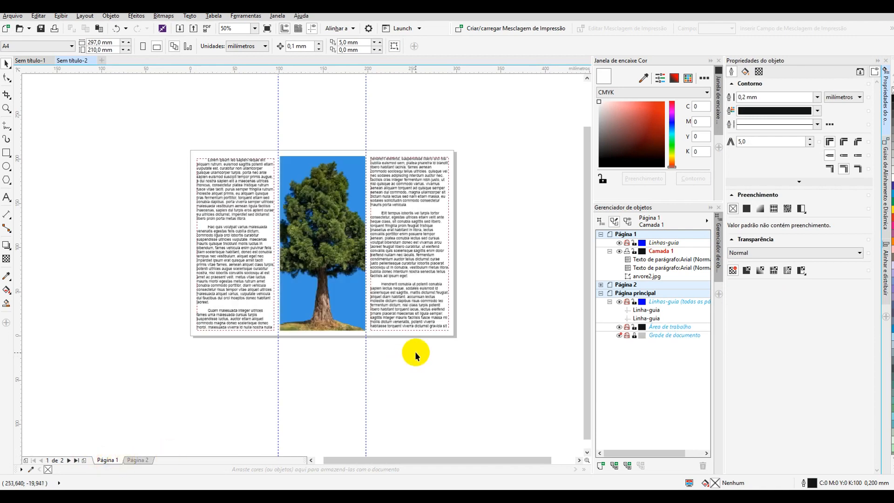
# Continue the right frame's overflow text on page 2 in a linked frame about 90 by 198 mm in the left third and another in the middle third.
pyautogui.click(412, 319)
pyautogui.click(409, 333)
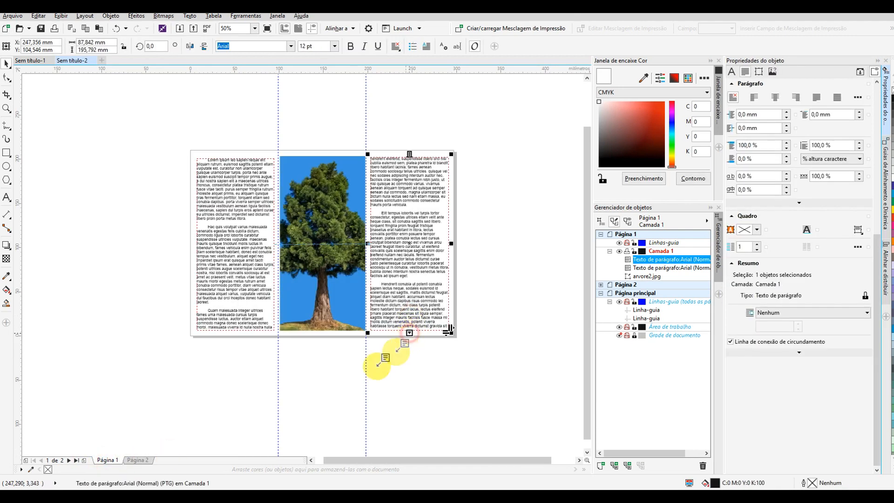
pyautogui.click(140, 460)
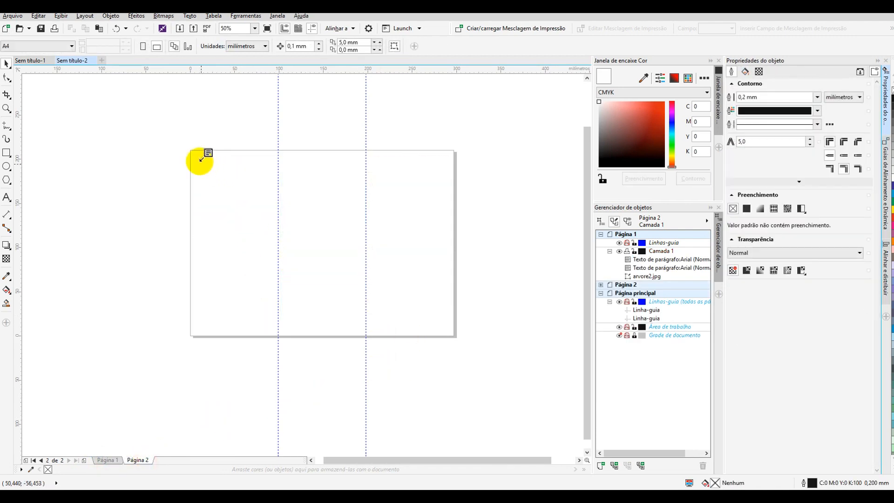
pyautogui.moveTo(195, 155); pyautogui.dragTo(275, 329)
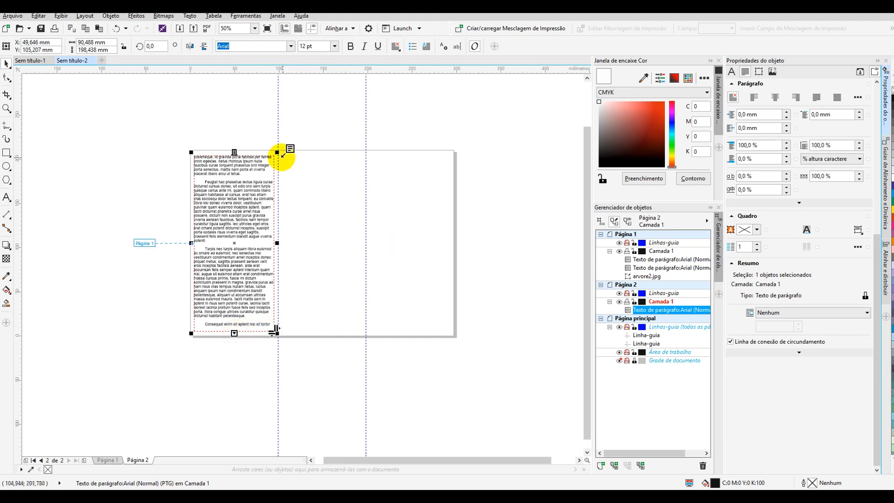
pyautogui.moveTo(280, 156); pyautogui.dragTo(363, 329)
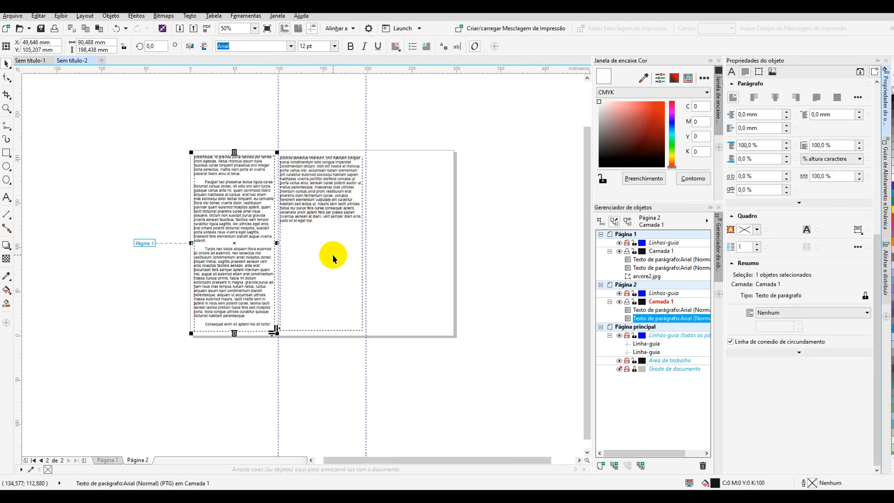
# Import arvore.jpg from the Imagens Salvas folder and place it in the lower part of page 2's middle column.
pyautogui.hotkey('ctrl', 'i')
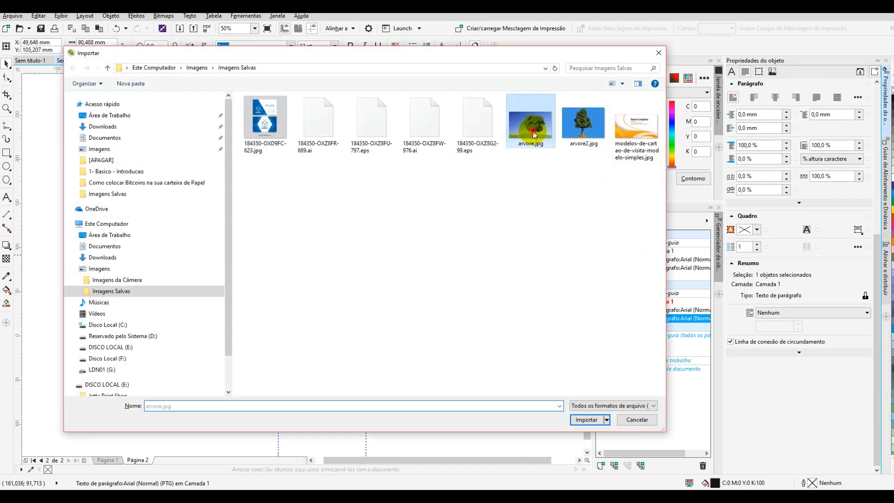
pyautogui.doubleClick(534, 134)
pyautogui.moveTo(280, 236); pyautogui.dragTo(322, 227)
# Shorten page 2's middle text frame to about 77 mm high and fully justify the linked paragraph text.
pyautogui.click(110, 219)
pyautogui.click(324, 333)
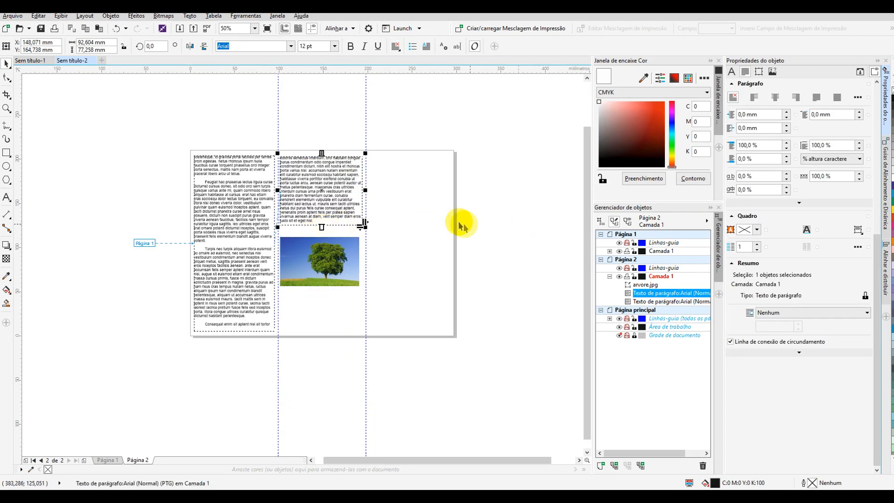
pyautogui.click(816, 97)
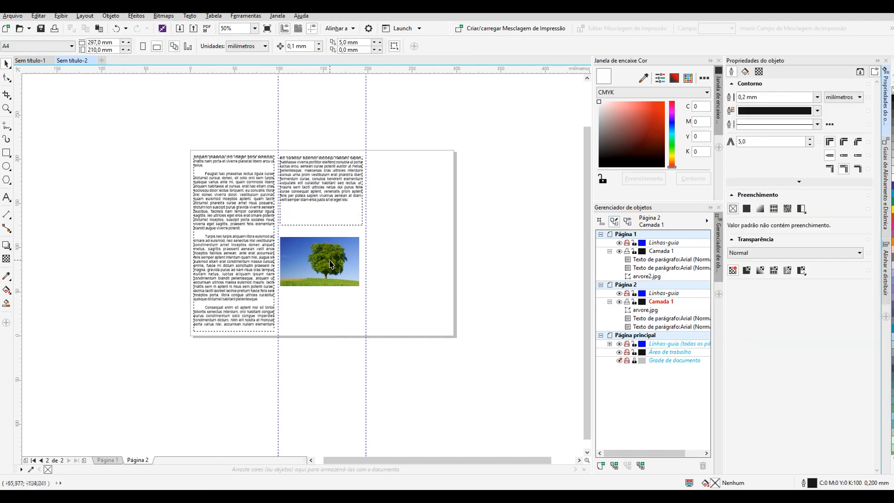
# Enlarge the arvore.jpg image to the middle column's width, move it up directly beneath the text, and deselect it.
pyautogui.click(356, 281)
pyautogui.moveTo(362, 288); pyautogui.dragTo(343, 250)
pyautogui.press('Escape')
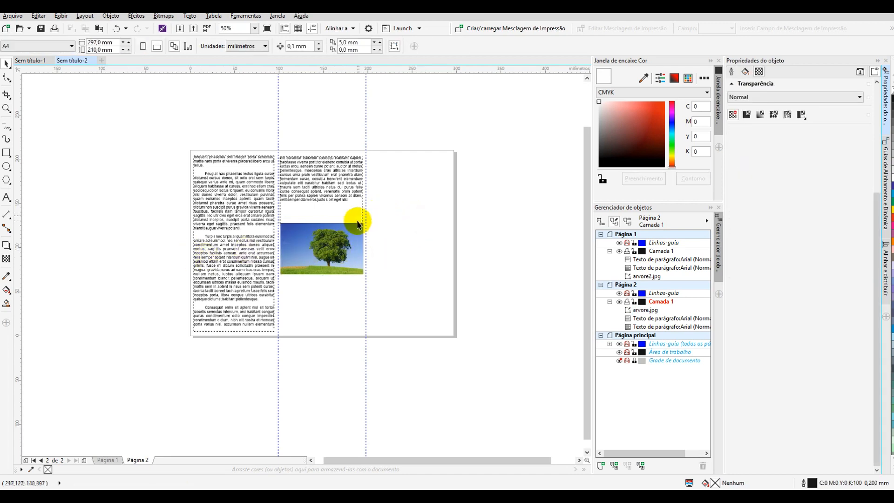
# Add the artistic text "Capa" in page 2's right third, enlarged to about 94 pt and centred vertically on the page.
pyautogui.press('F8')
pyautogui.click(380, 194)
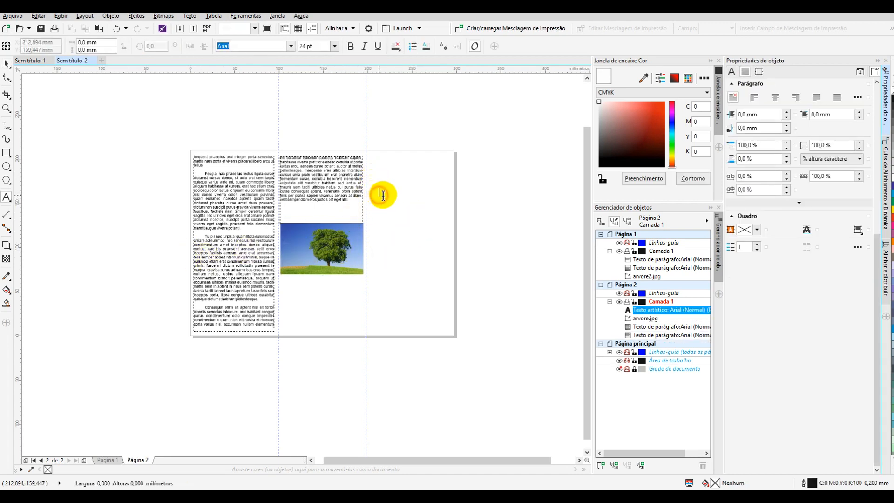
pyautogui.hotkey('ctrl', 'space')
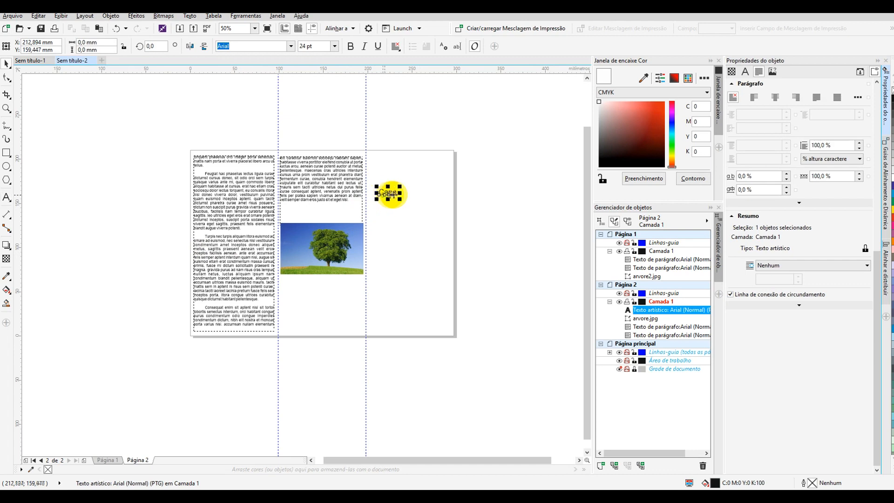
pyautogui.moveTo(405, 201); pyautogui.dragTo(411, 242)
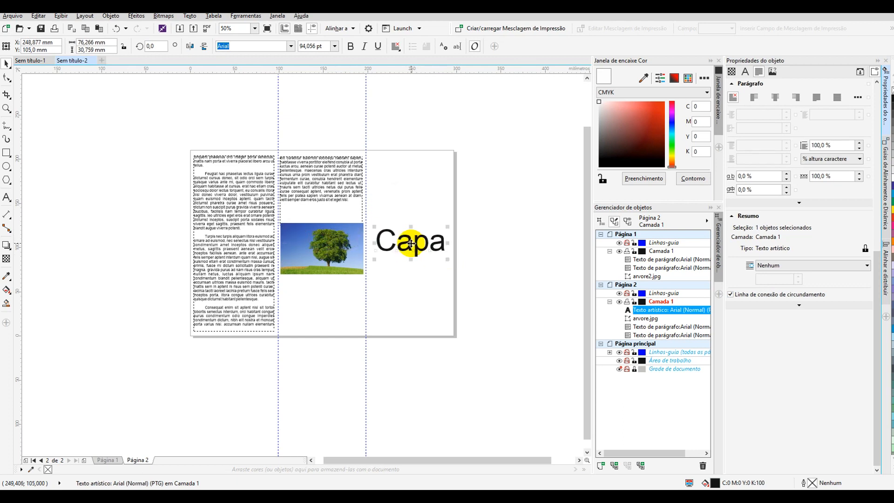
pyautogui.click(485, 193)
# Insert several lines of random filler letters after the first paragraph in page 1's left text frame.
pyautogui.click(99, 460)
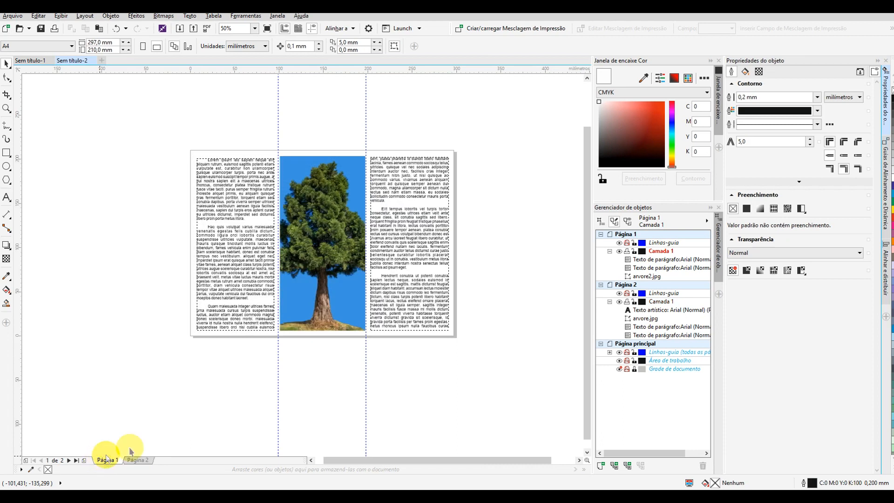
pyautogui.click(136, 461)
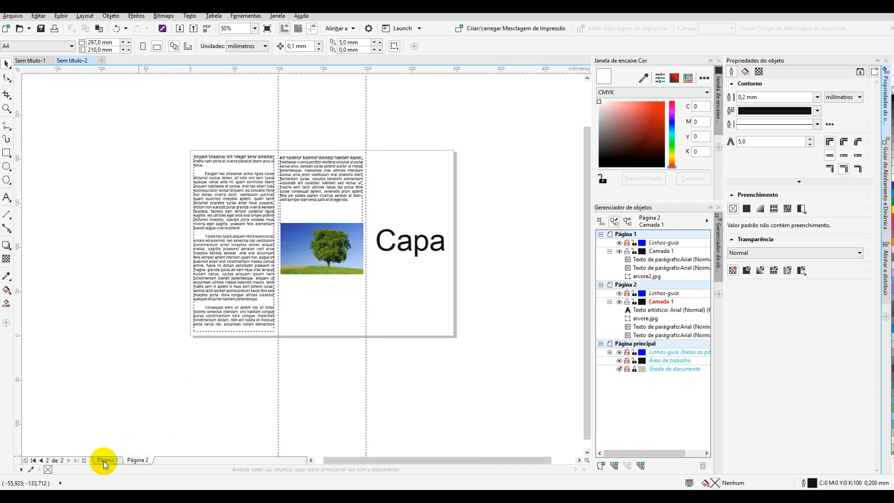
pyautogui.click(104, 461)
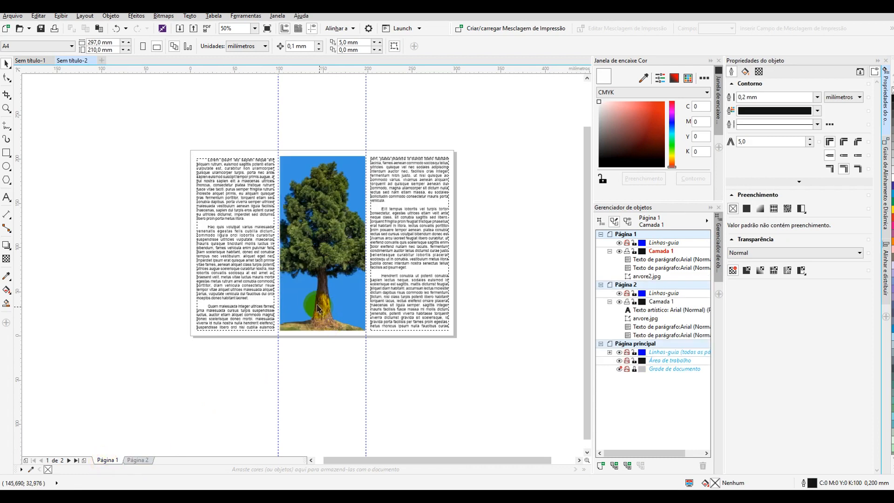
pyautogui.doubleClick(242, 176)
pyautogui.click(251, 221)
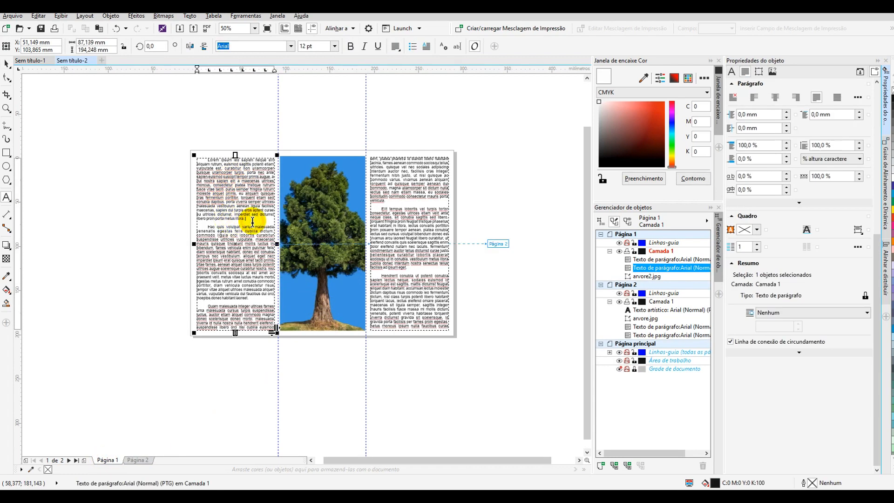
pyautogui.press('Return')
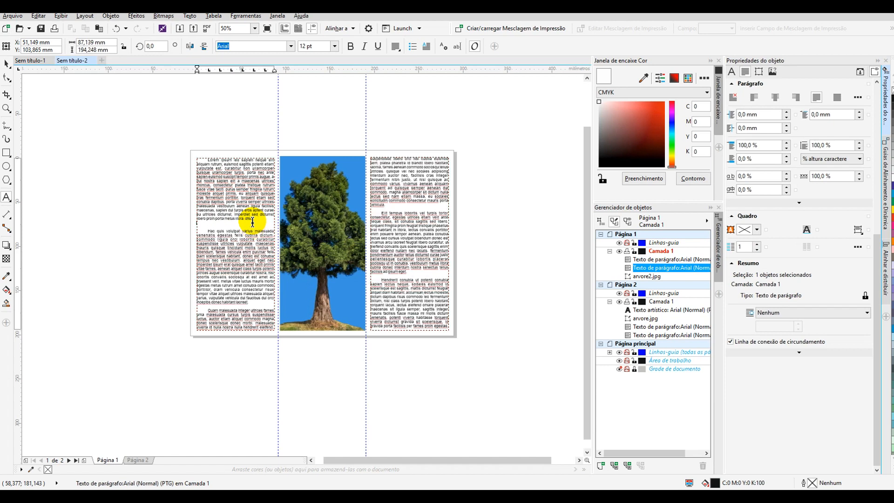
pyautogui.press('Return')
pyautogui.write('asdfasdfasdfasdf')
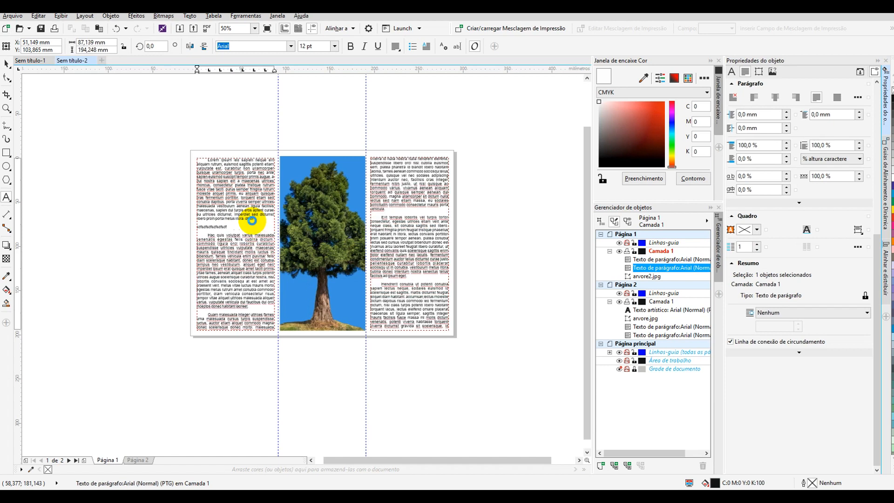
pyautogui.press('Return')
pyautogui.write('fsdsdf')
pyautogui.press('Return')
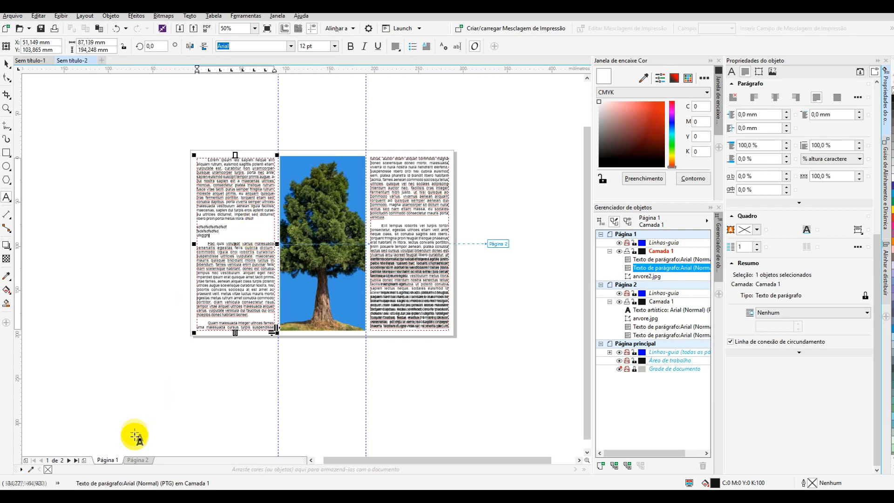
# Check how the linked text reflows in page 2's frames, and return to page 1.
pyautogui.click(139, 459)
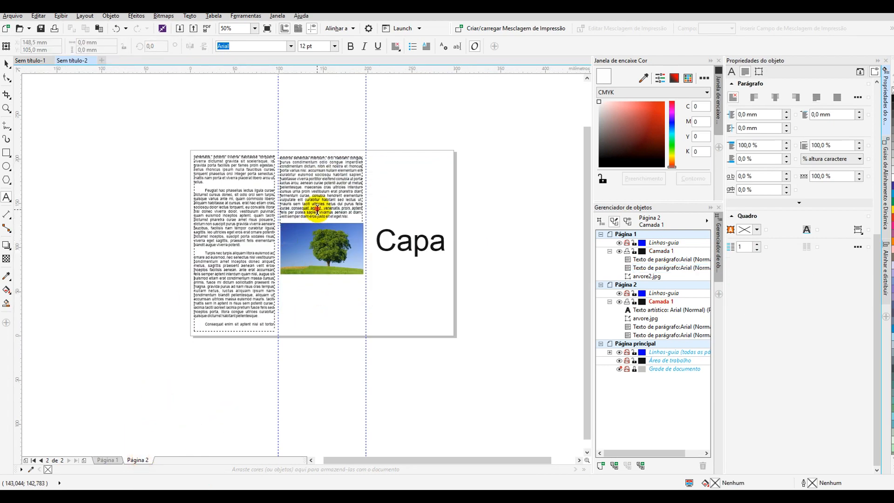
pyautogui.click(319, 205)
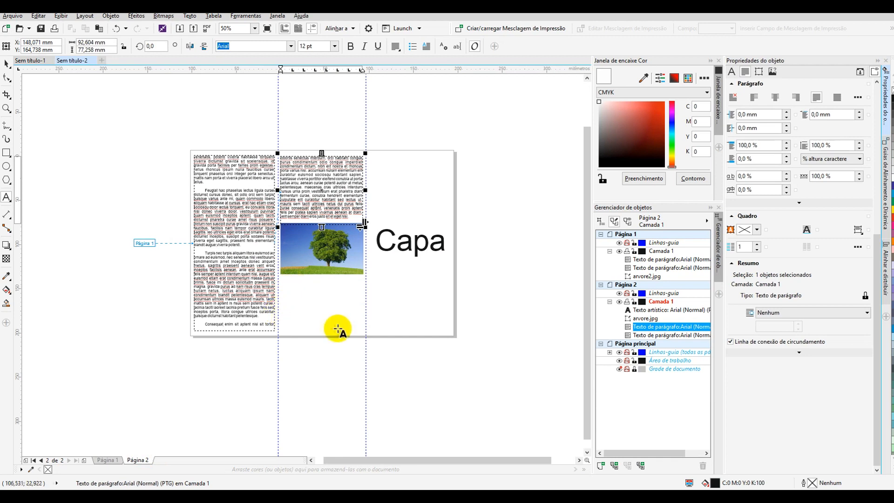
pyautogui.click(7, 63)
pyautogui.click(37, 103)
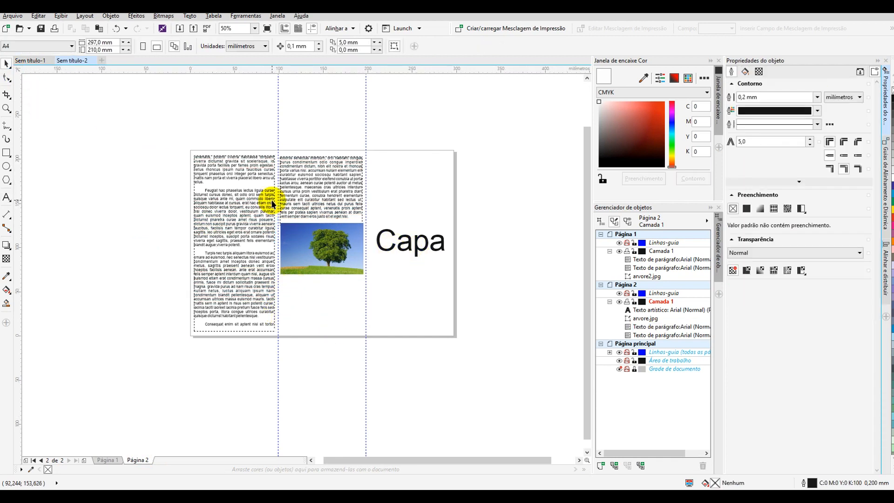
pyautogui.click(108, 460)
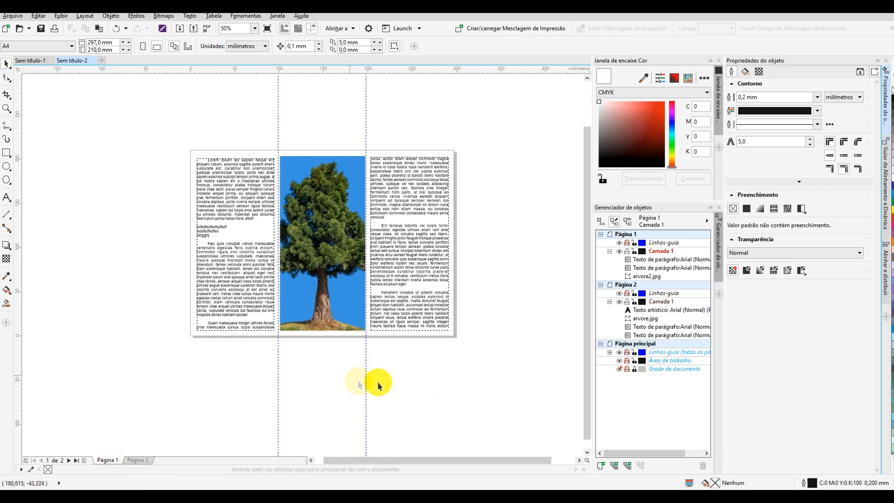